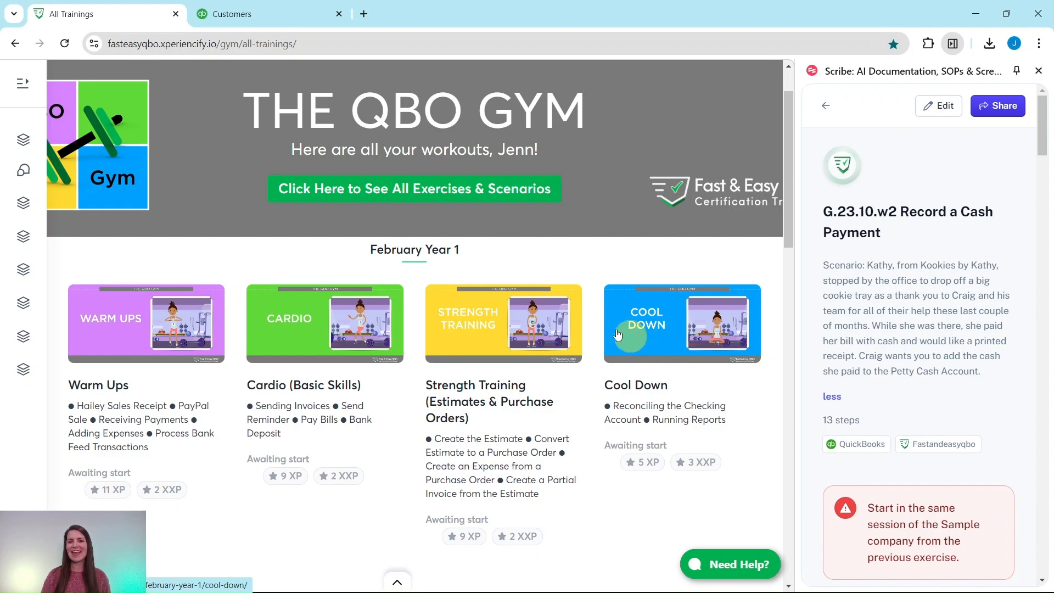
# Open the October Year 1 Warm Ups workout from the list of all trainings
pyautogui.scroll(-14, 642, 343)
pyautogui.scroll(-20, 604, 327)
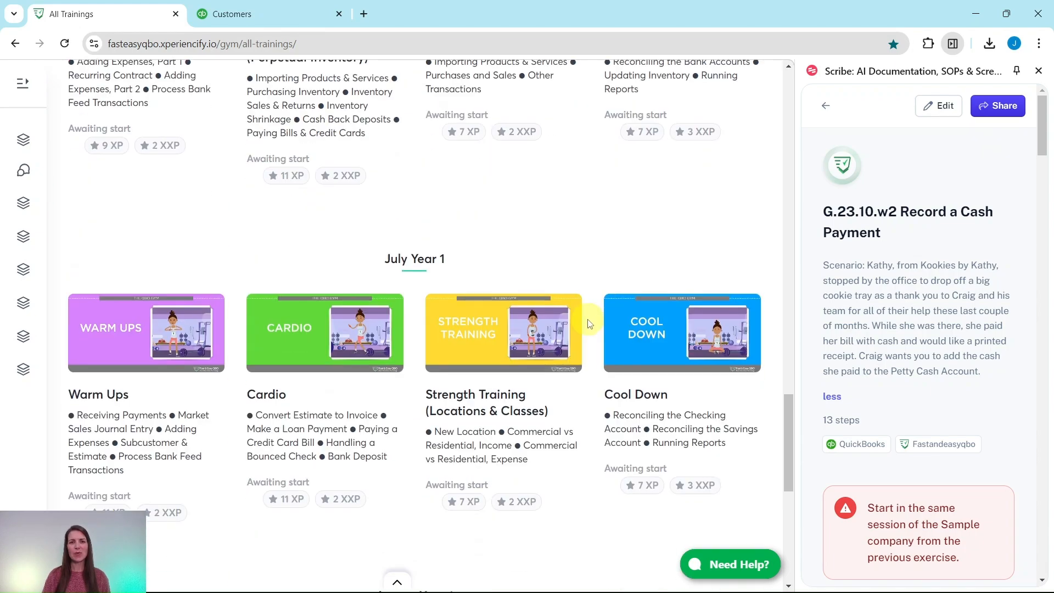
pyautogui.scroll(-7, 588, 321)
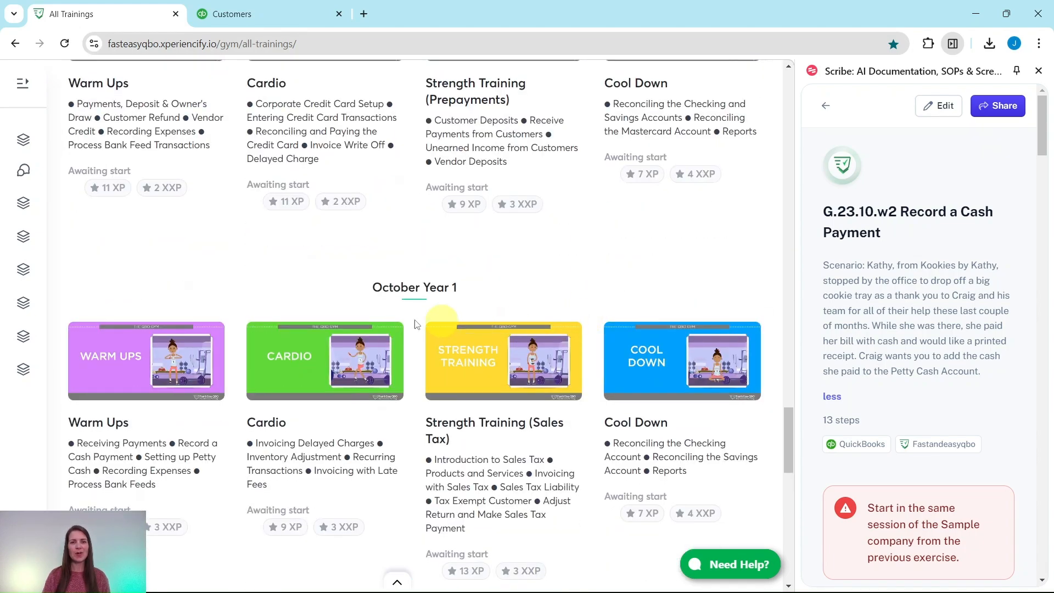
pyautogui.click(146, 366)
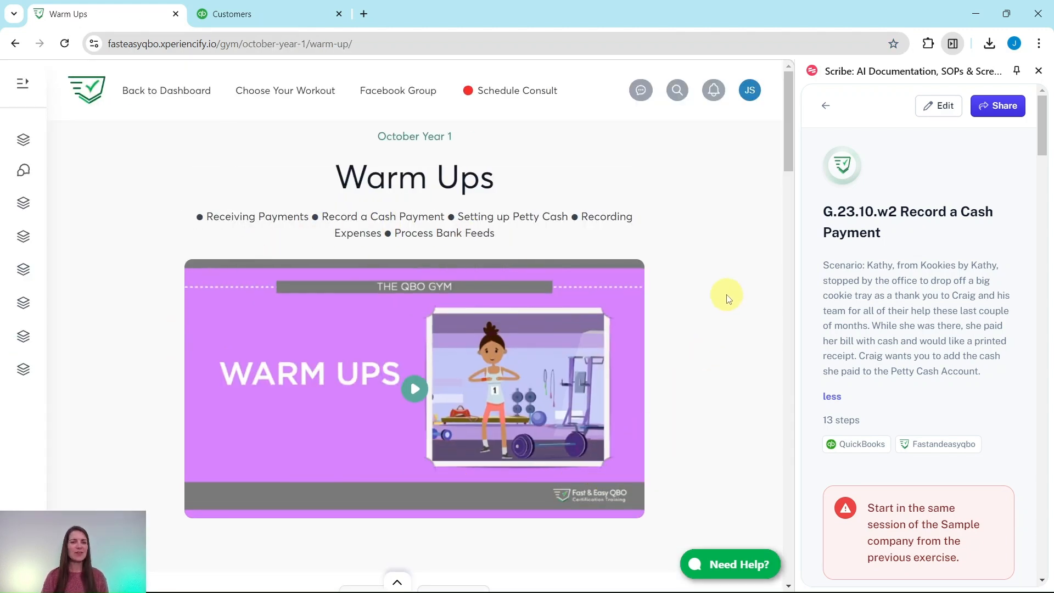
# Examine the Warm Ups page's hands-on exercises and the G.23.10.w2 Record a Cash Payment scenario in the guide
pyautogui.scroll(-8, 727, 297)
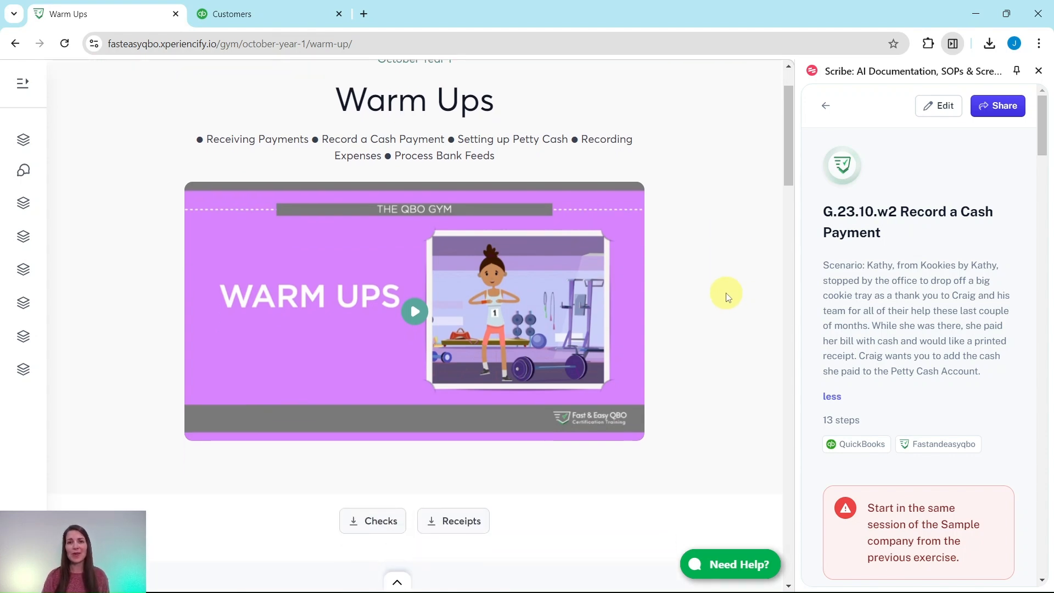
pyautogui.scroll(-3, 727, 297)
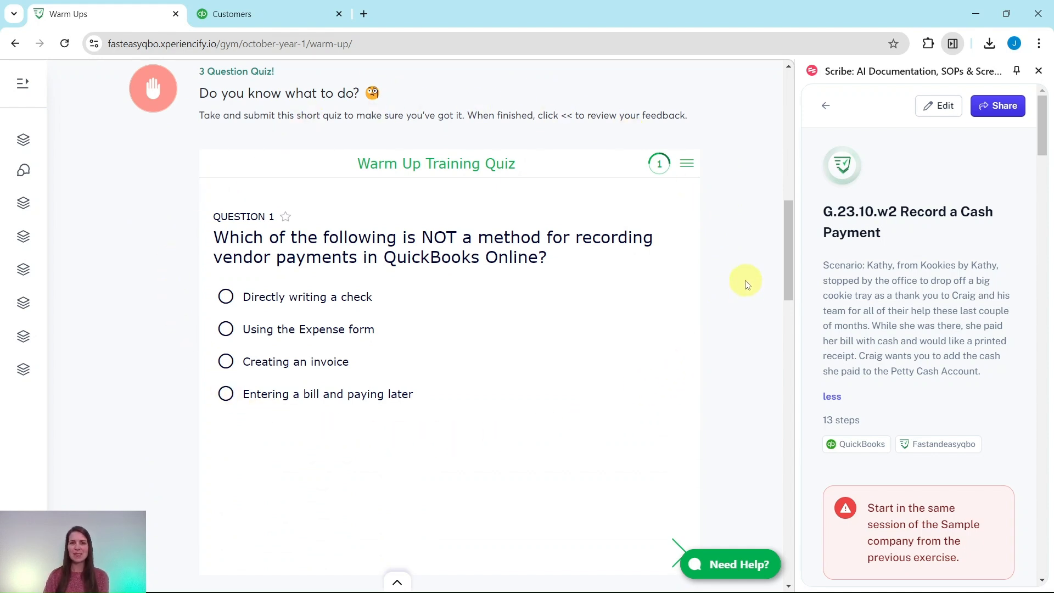
pyautogui.scroll(-10, 738, 277)
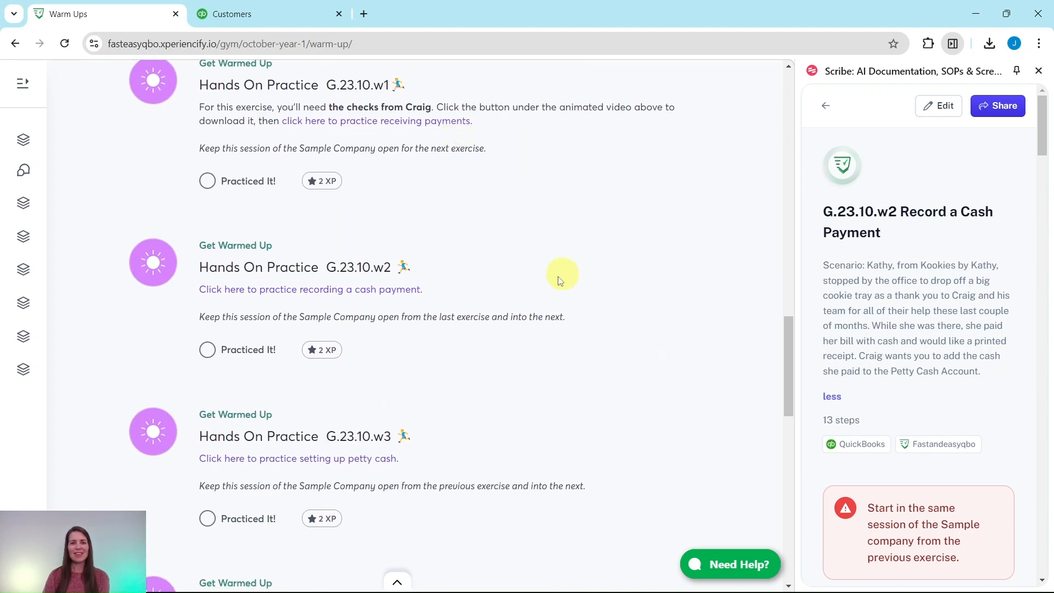
pyautogui.scroll(-8, 469, 301)
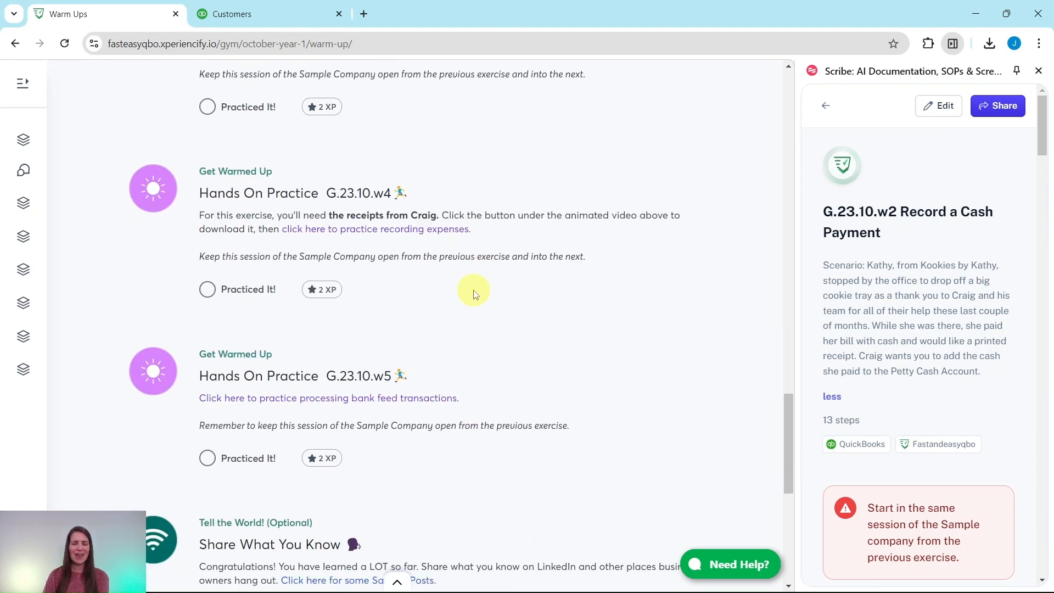
pyautogui.scroll(-3, 475, 296)
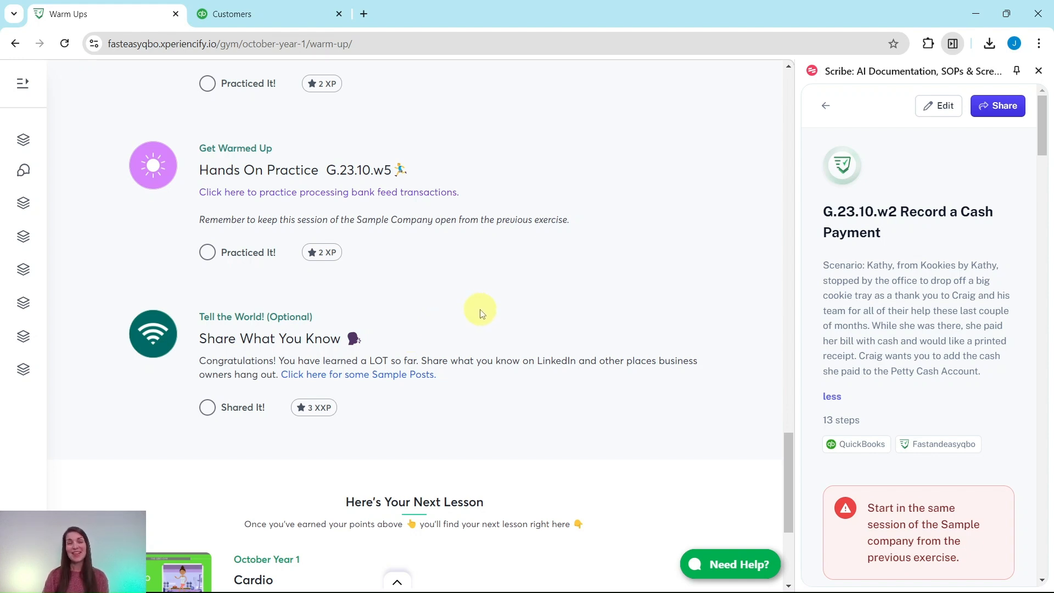
pyautogui.scroll(-6, 480, 313)
pyautogui.scroll(17, 481, 306)
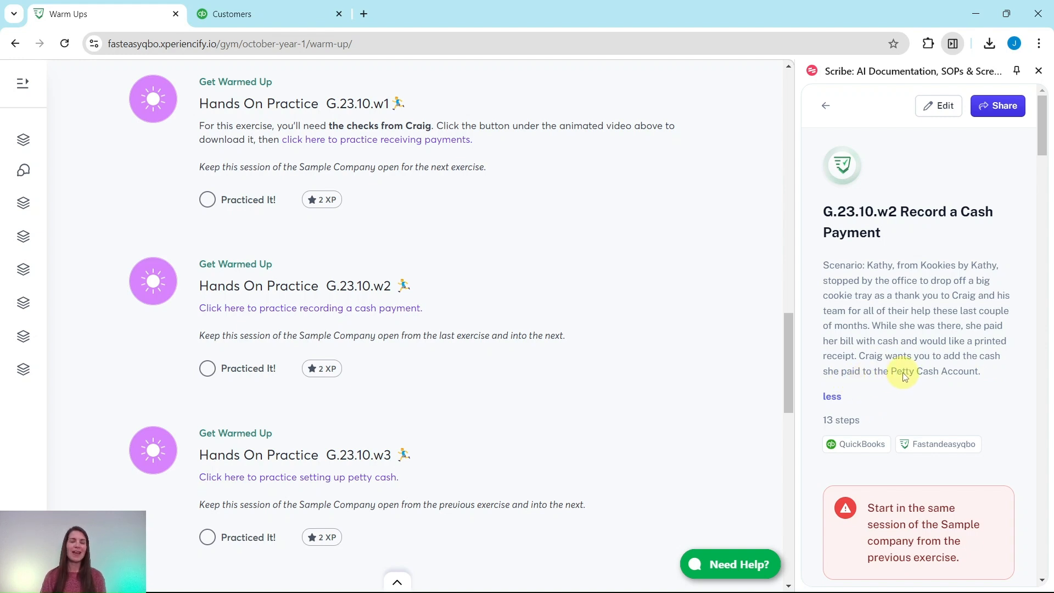
pyautogui.scroll(-5, 909, 372)
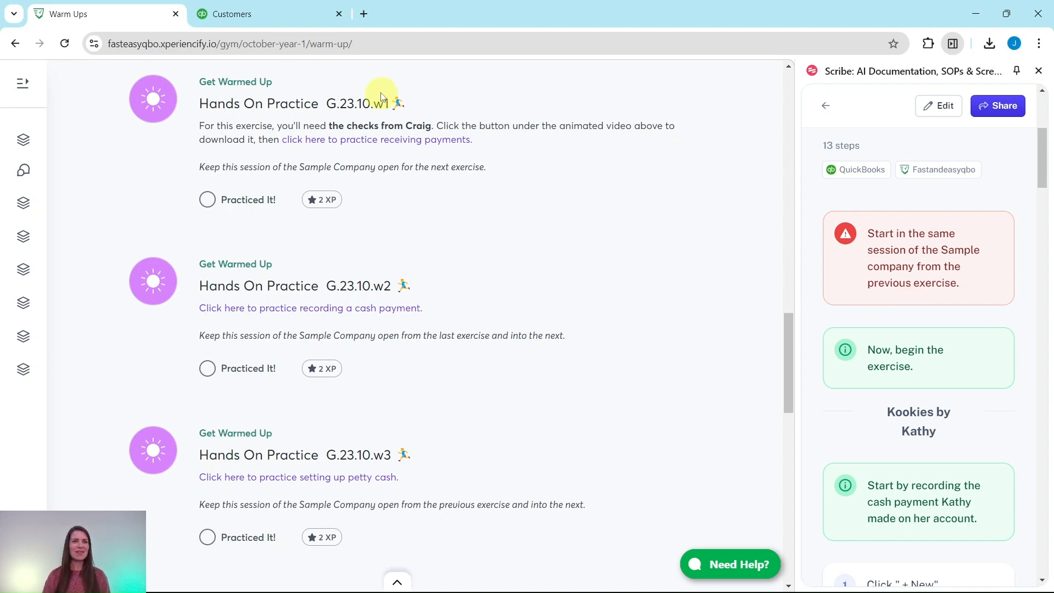
# Switch to the QuickBooks sample company and start a new Receive Payment transaction
pyautogui.click(274, 13)
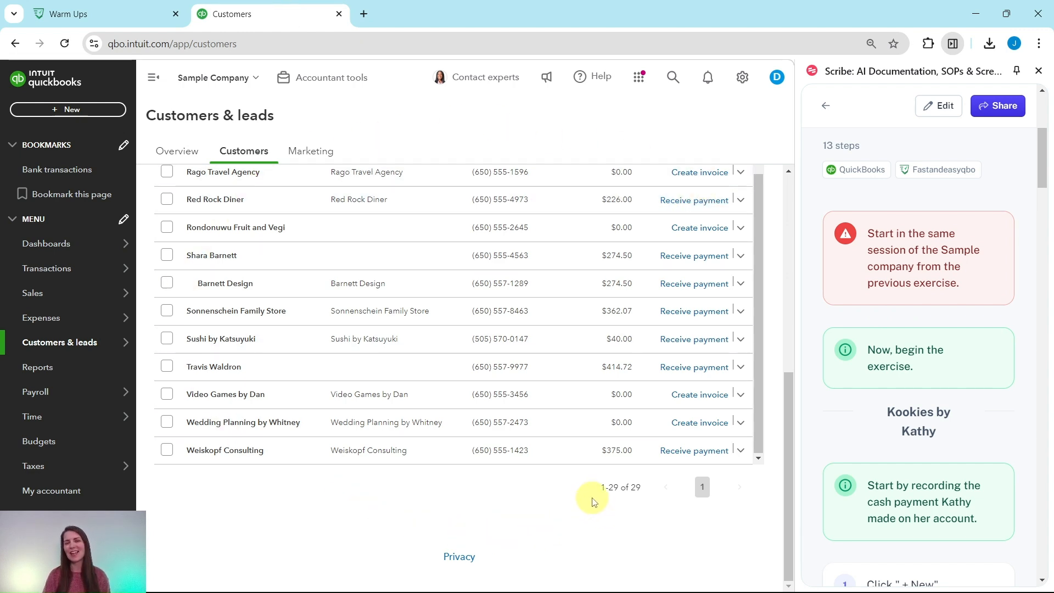
pyautogui.scroll(-5, 894, 399)
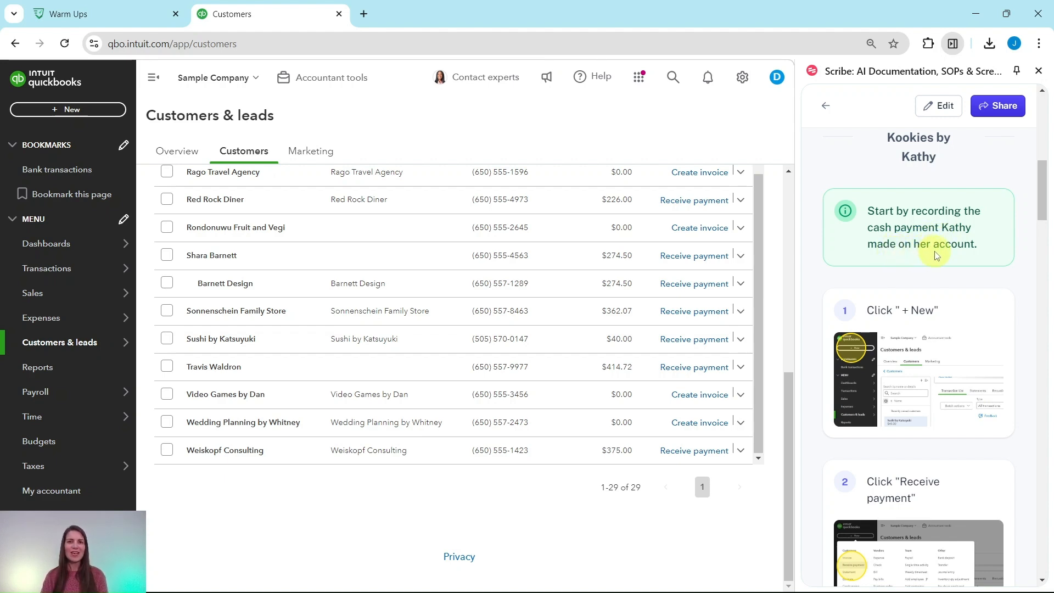
pyautogui.scroll(-3, 935, 255)
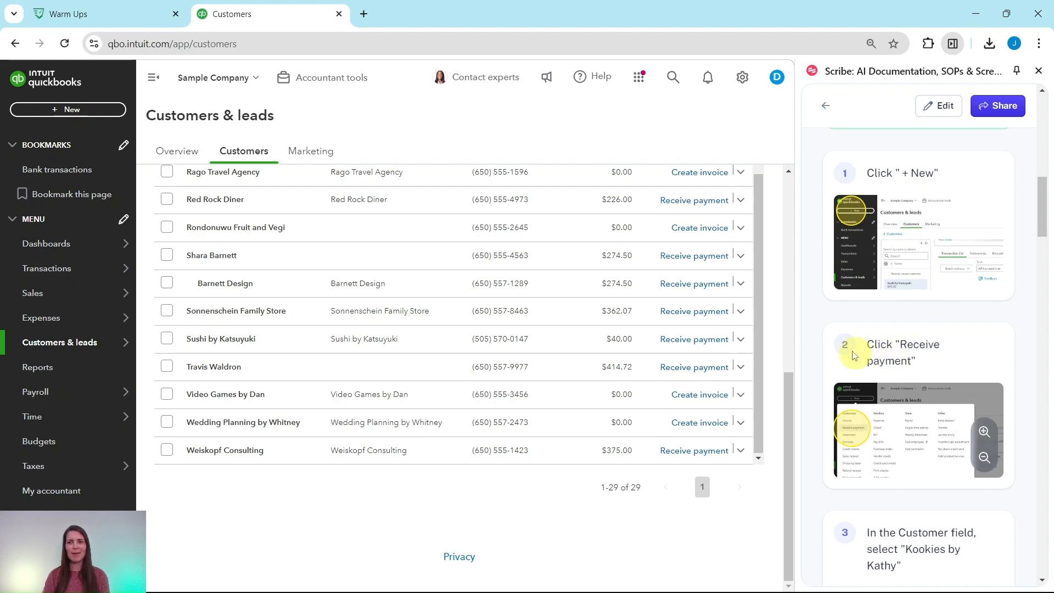
pyautogui.click(78, 110)
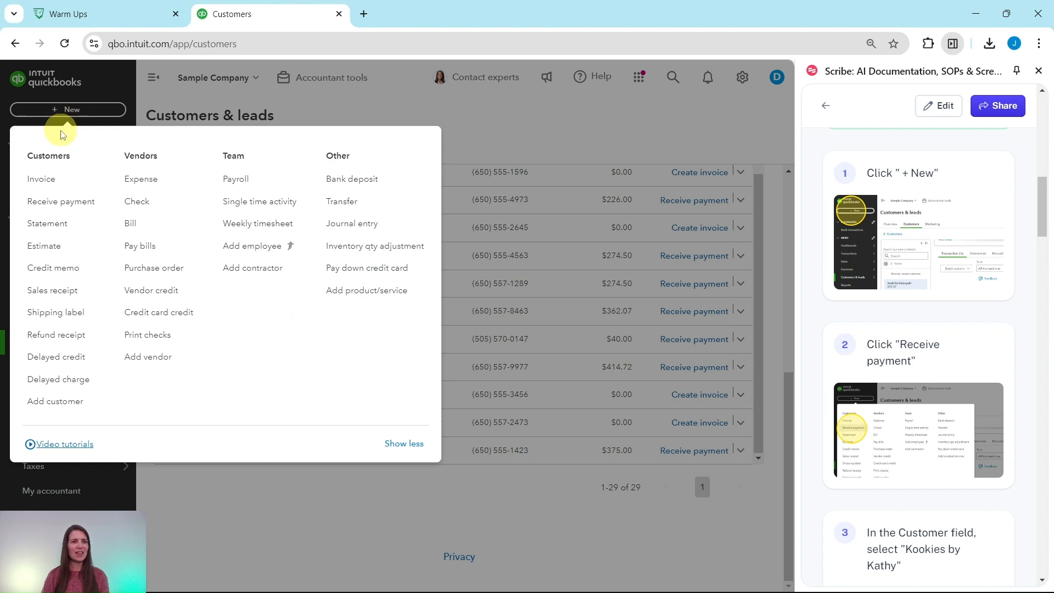
pyautogui.click(52, 205)
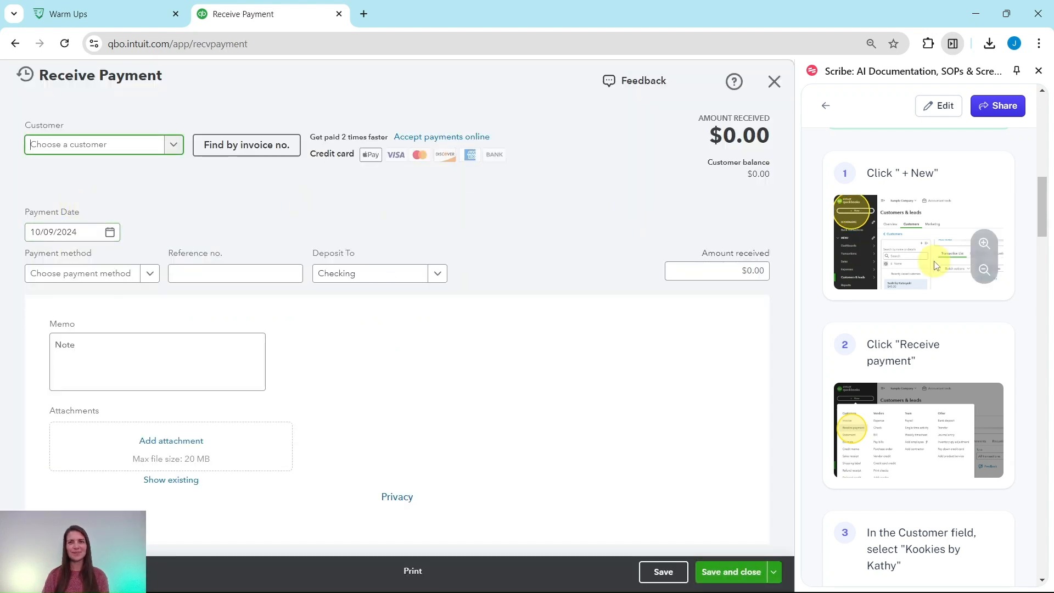
# Choose Kookies by Kathy as the customer for the payment
pyautogui.scroll(-6, 936, 265)
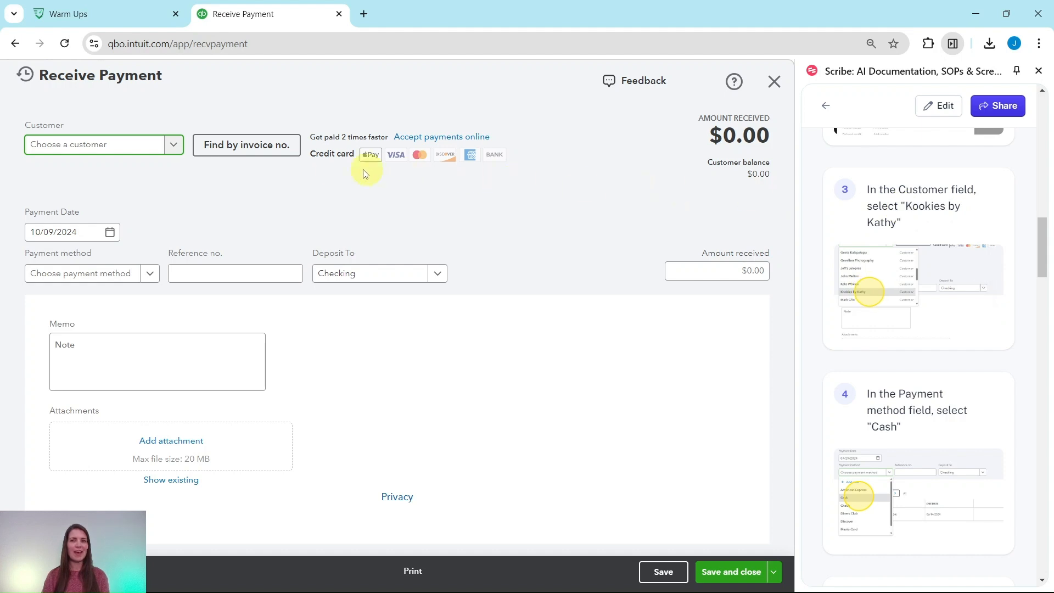
pyautogui.click(172, 153)
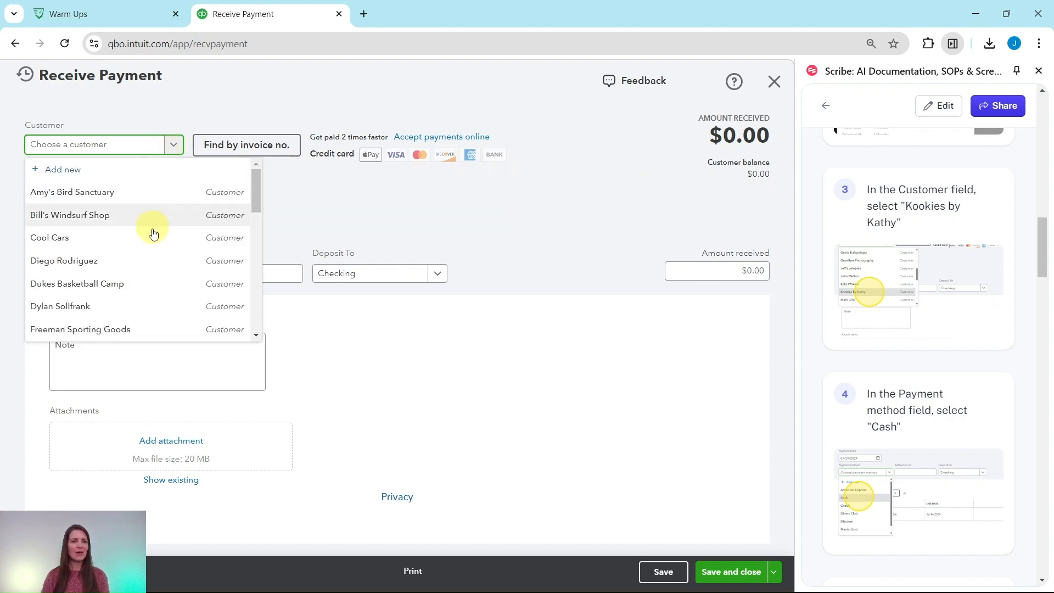
pyautogui.scroll(-5, 152, 240)
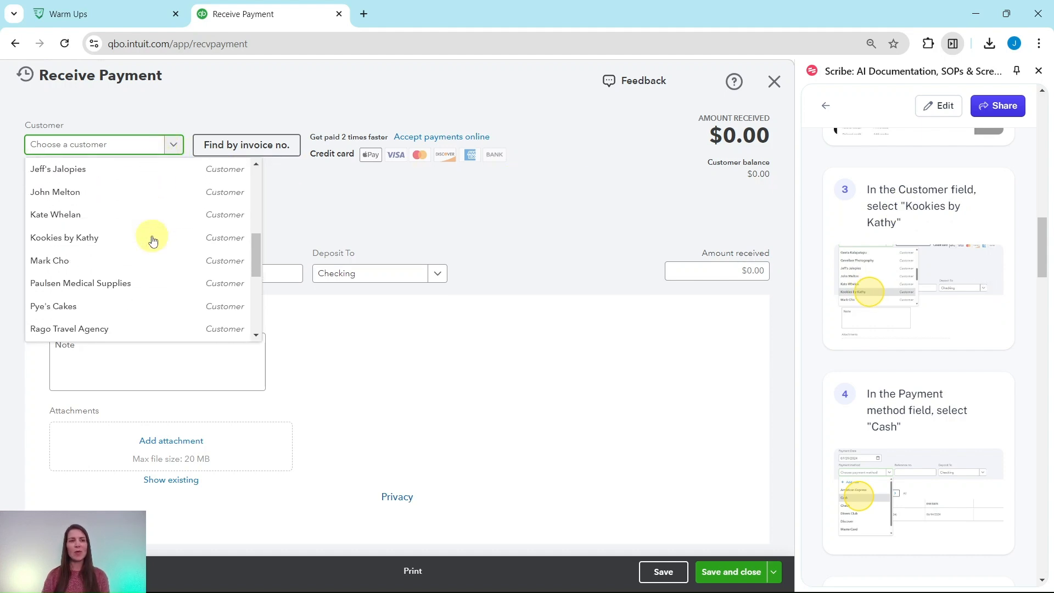
pyautogui.click(53, 243)
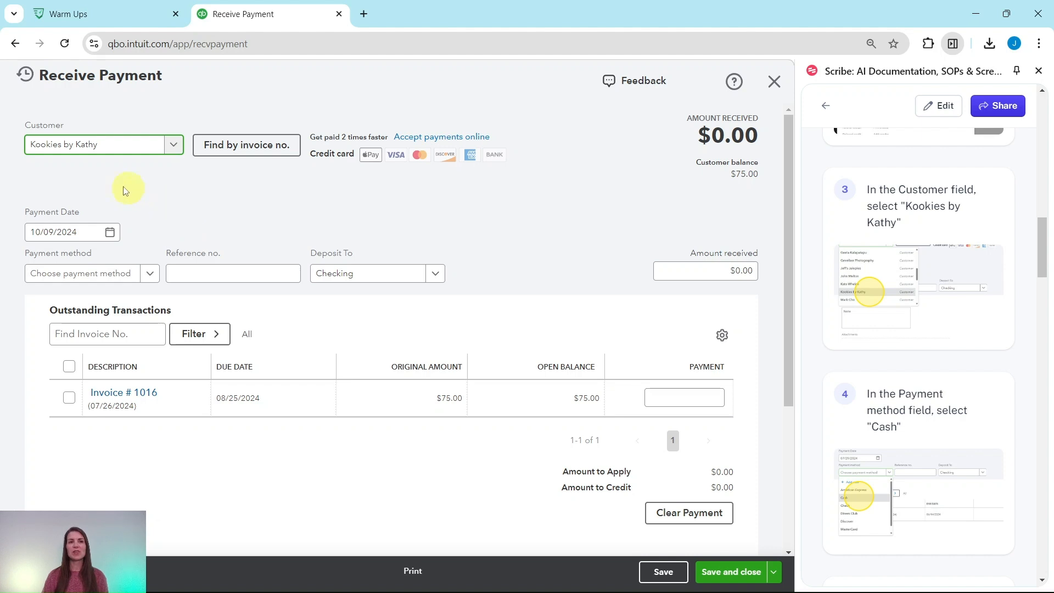
# Set the payment method to Cash and deposit the payment to Undeposited Funds
pyautogui.click(35, 231)
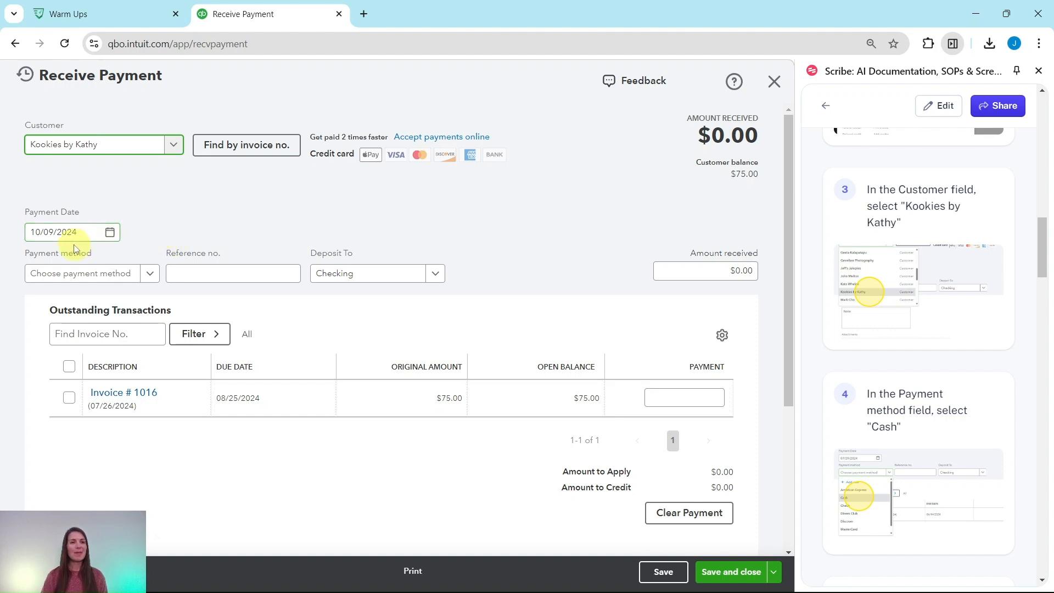
pyautogui.click(147, 277)
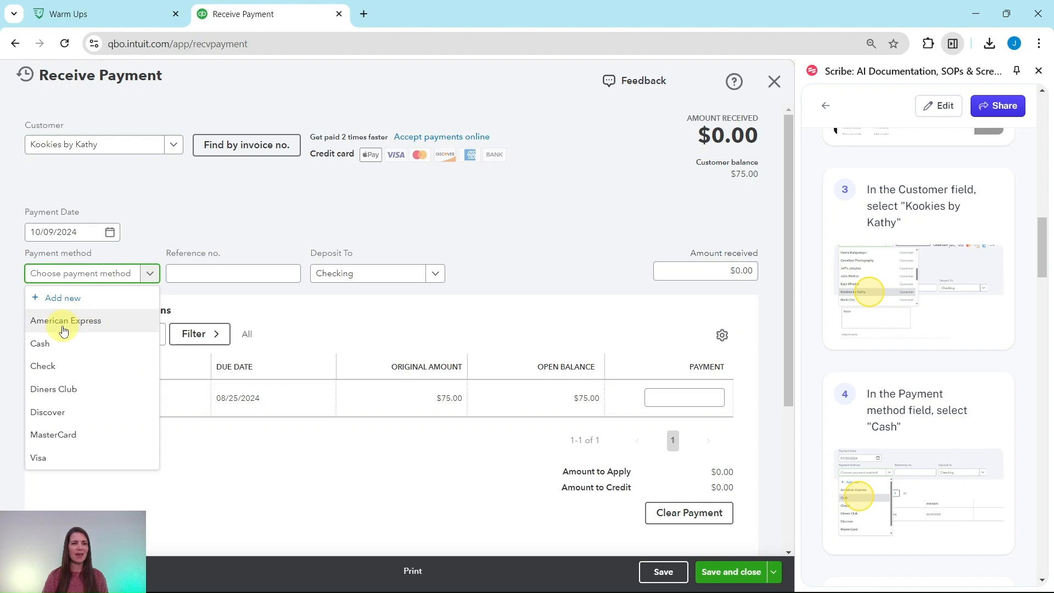
pyautogui.click(39, 343)
pyautogui.scroll(-8, 878, 384)
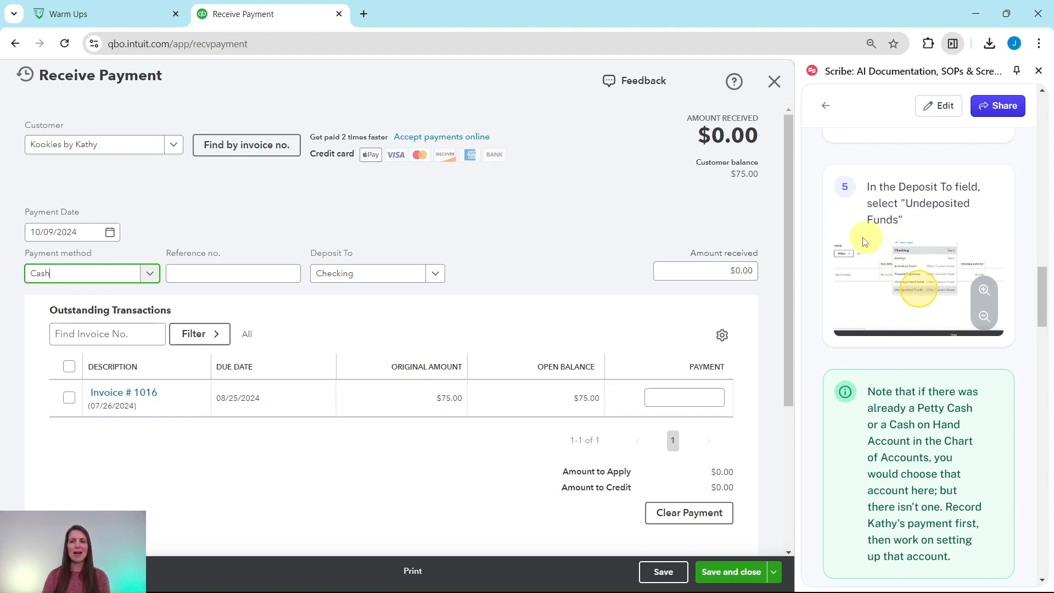
pyautogui.click(438, 273)
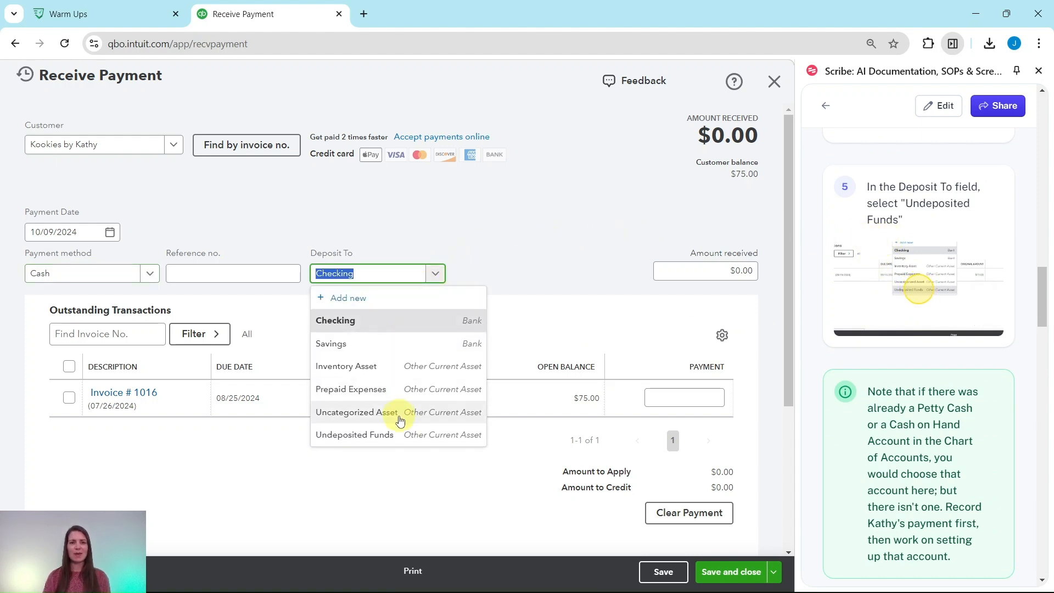
pyautogui.click(399, 437)
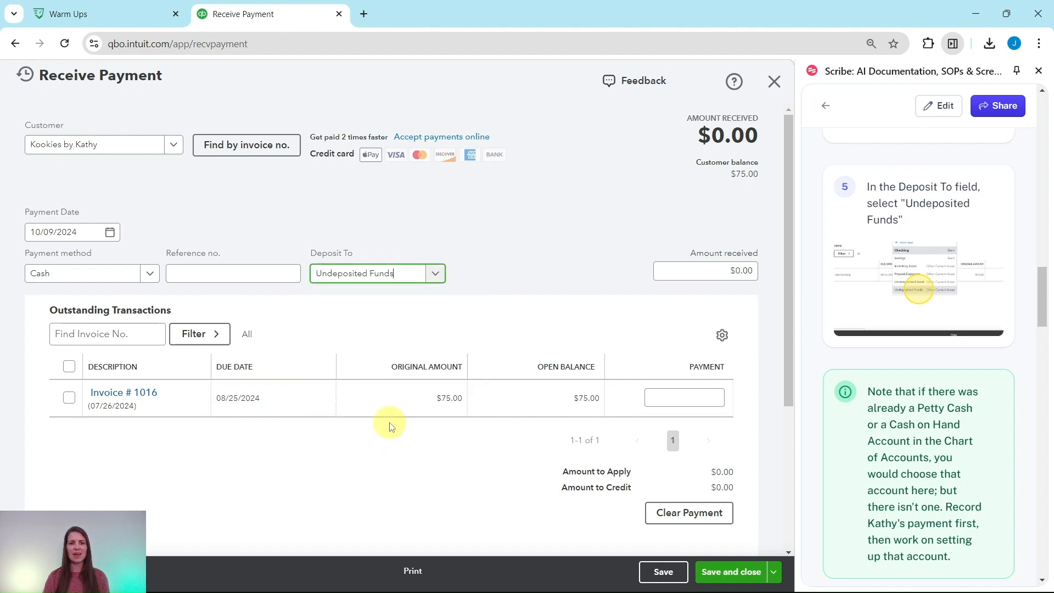
# Enter 75 as the amount received so it is applied to the customer's outstanding invoice
pyautogui.scroll(-1, 914, 285)
pyautogui.scroll(-2, 914, 285)
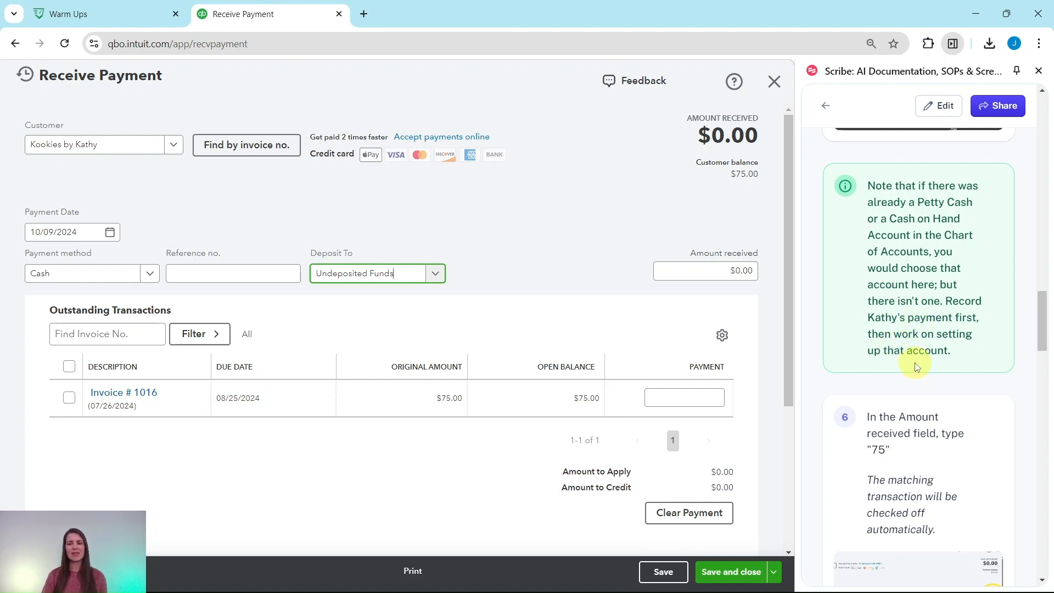
pyautogui.scroll(-1, 914, 420)
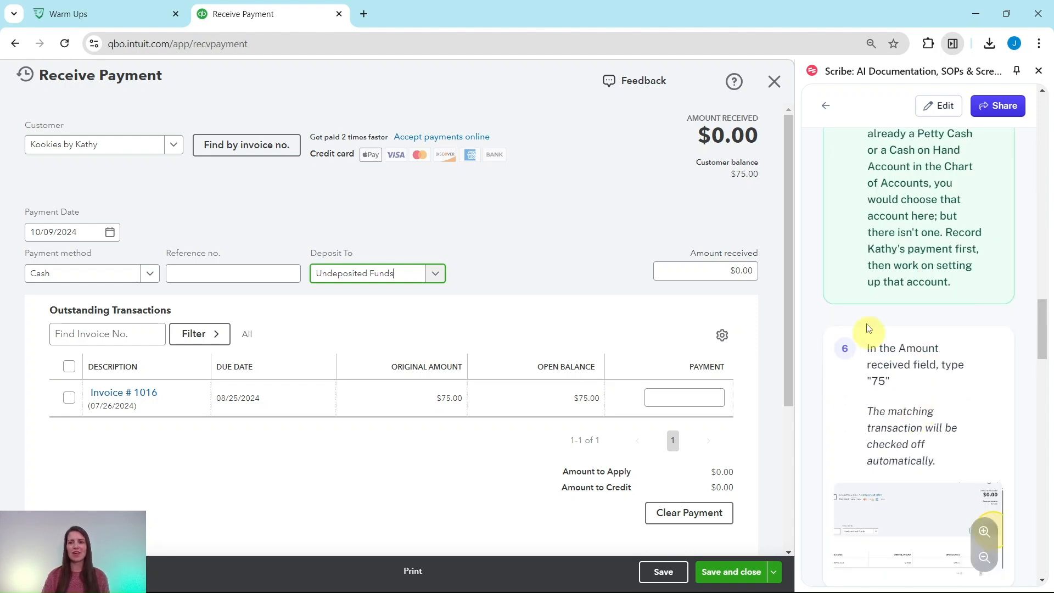
pyautogui.click(720, 269)
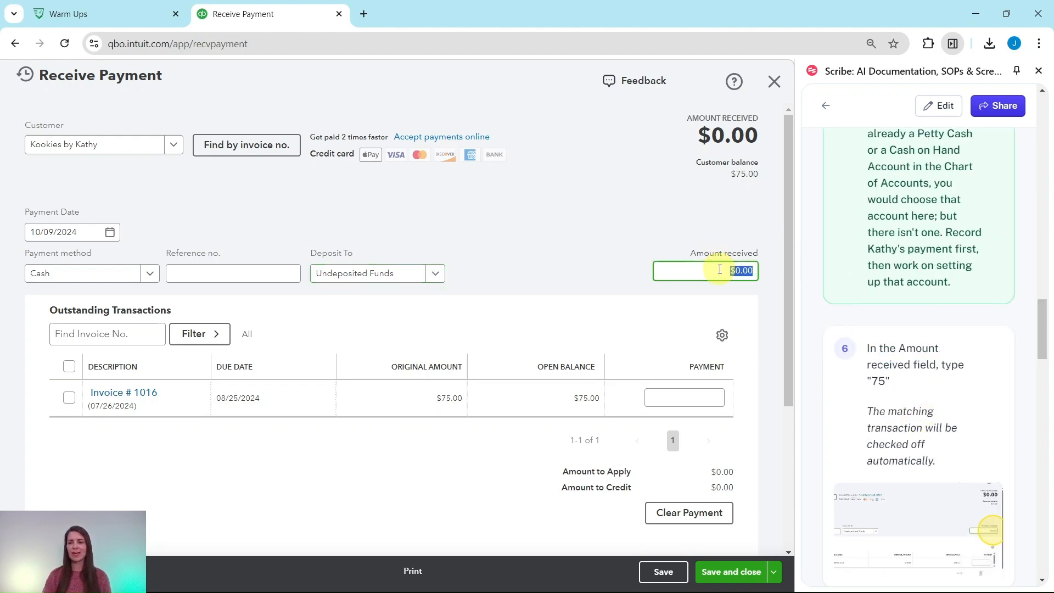
pyautogui.write('75')
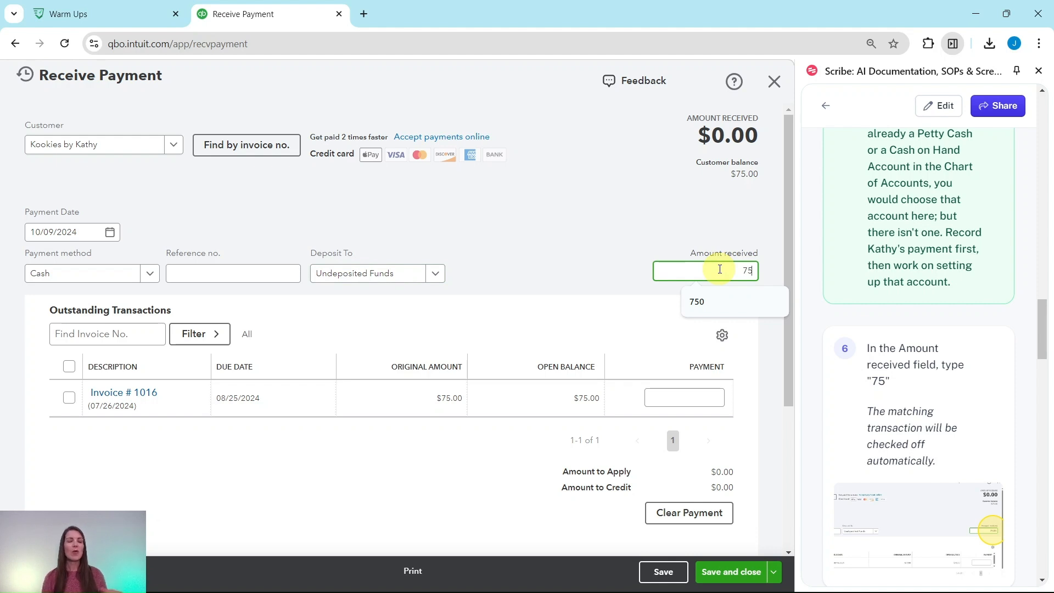
pyautogui.press('Tab')
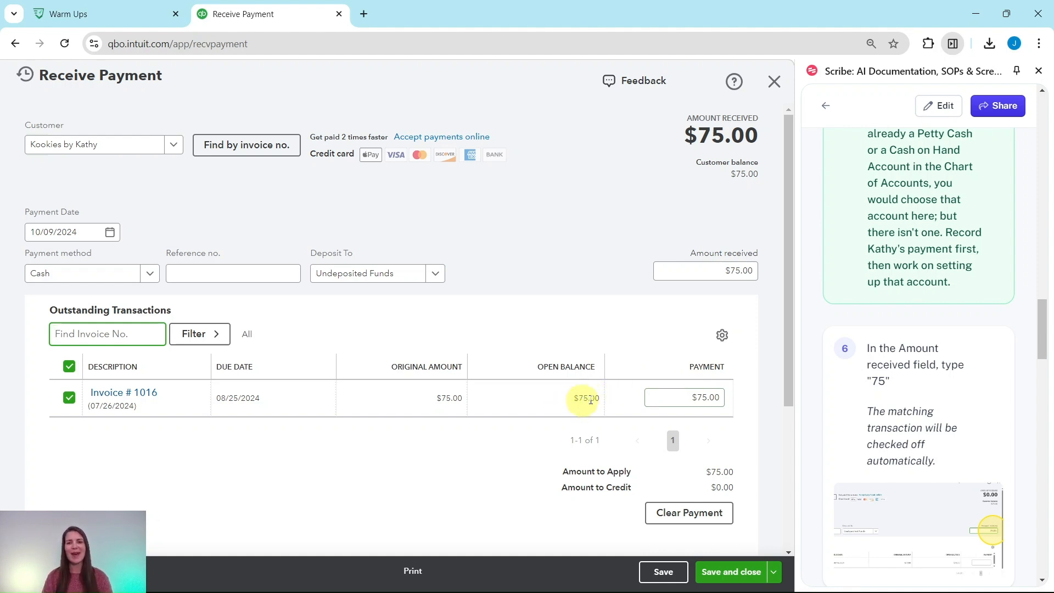
# Open the print preview of the payment receipt and read the guide's instructions on printing it
pyautogui.scroll(-6, 872, 379)
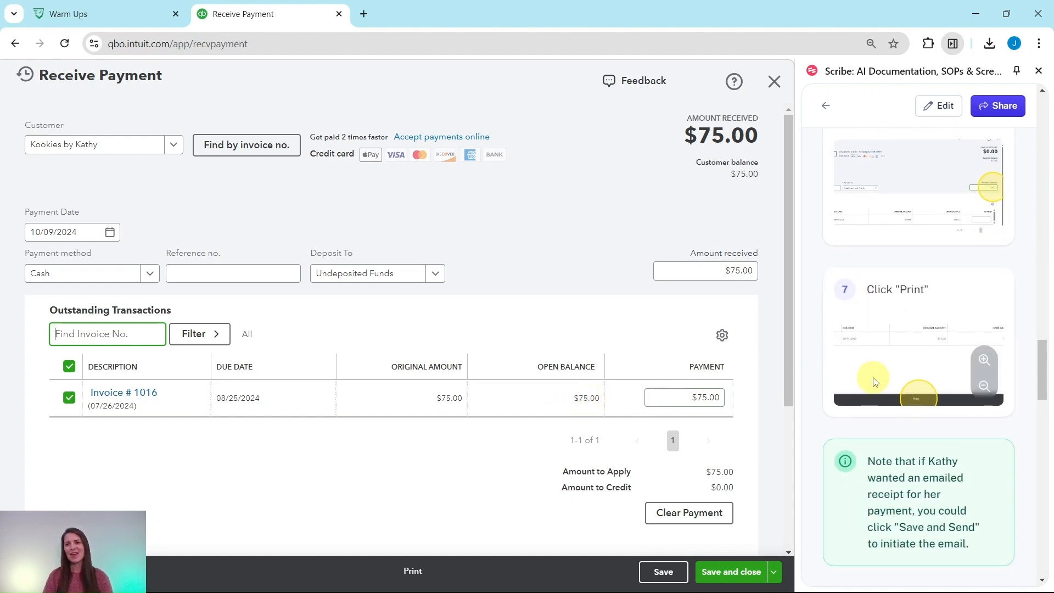
pyautogui.scroll(-3, 874, 381)
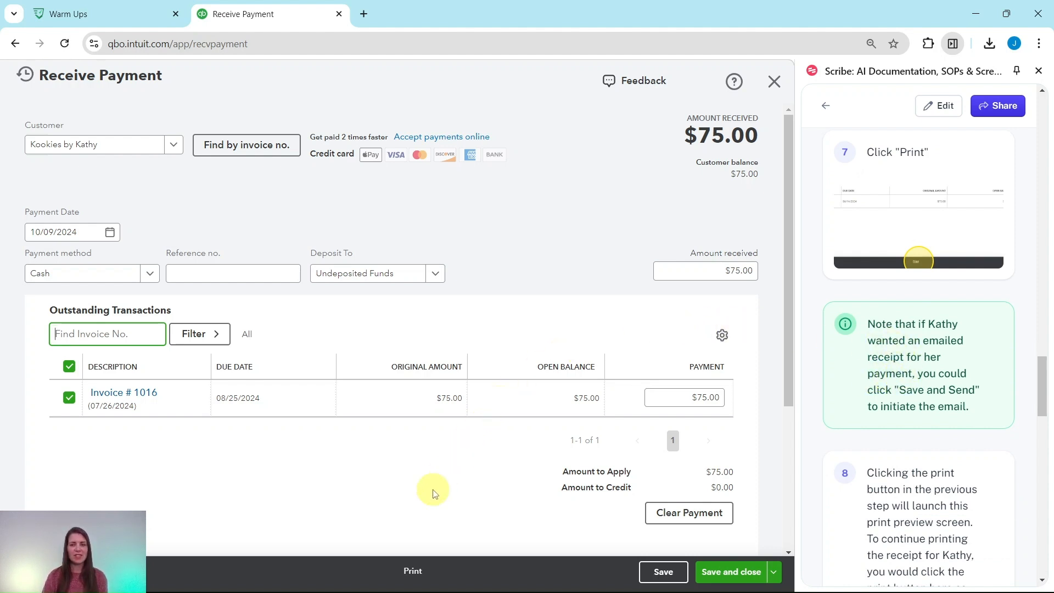
pyautogui.click(412, 572)
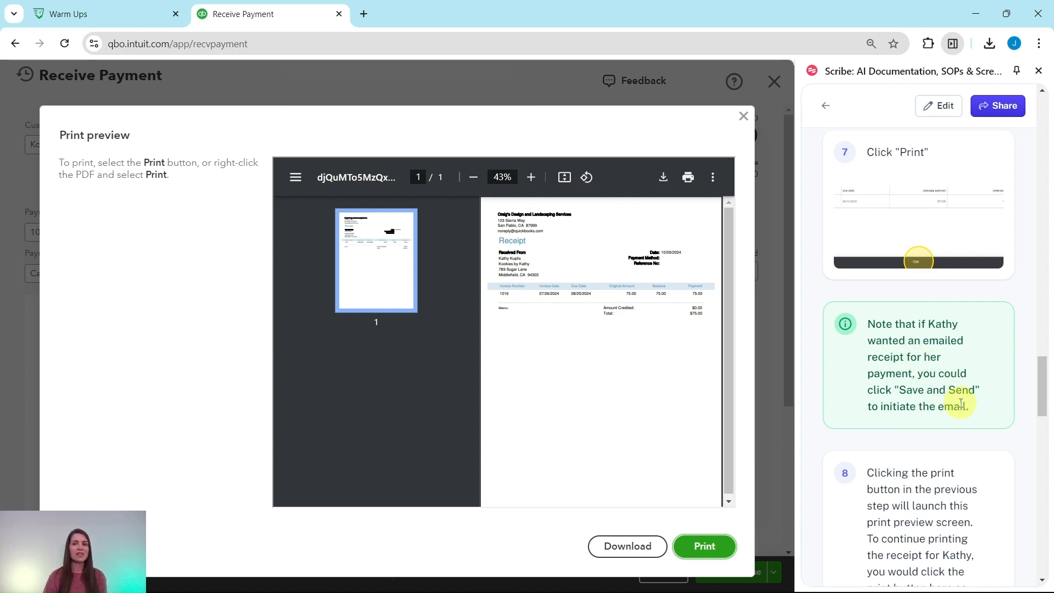
pyautogui.scroll(-3, 946, 404)
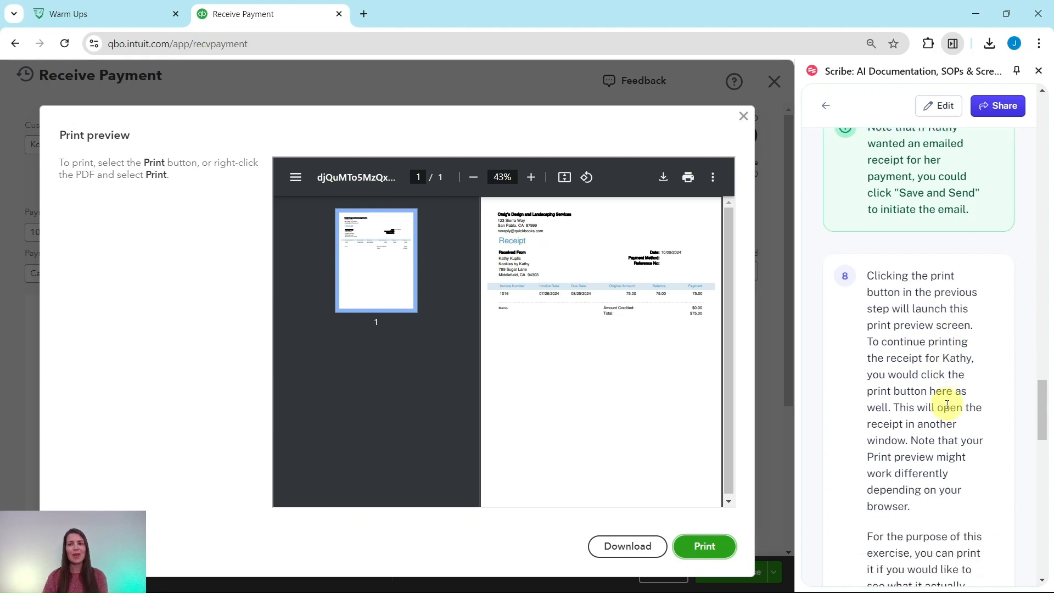
pyautogui.scroll(-1, 942, 405)
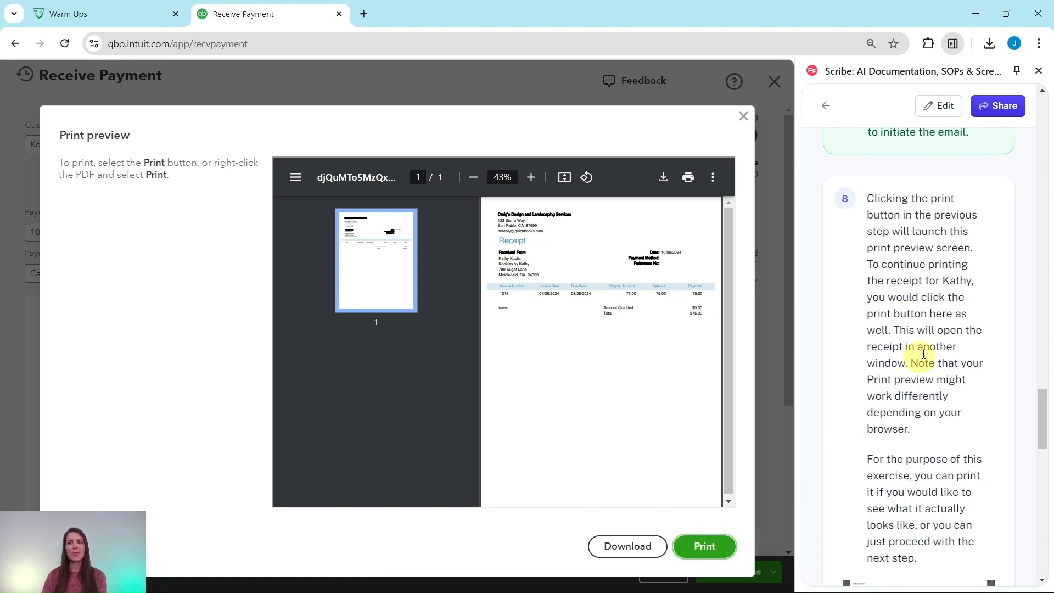
pyautogui.scroll(-3, 938, 329)
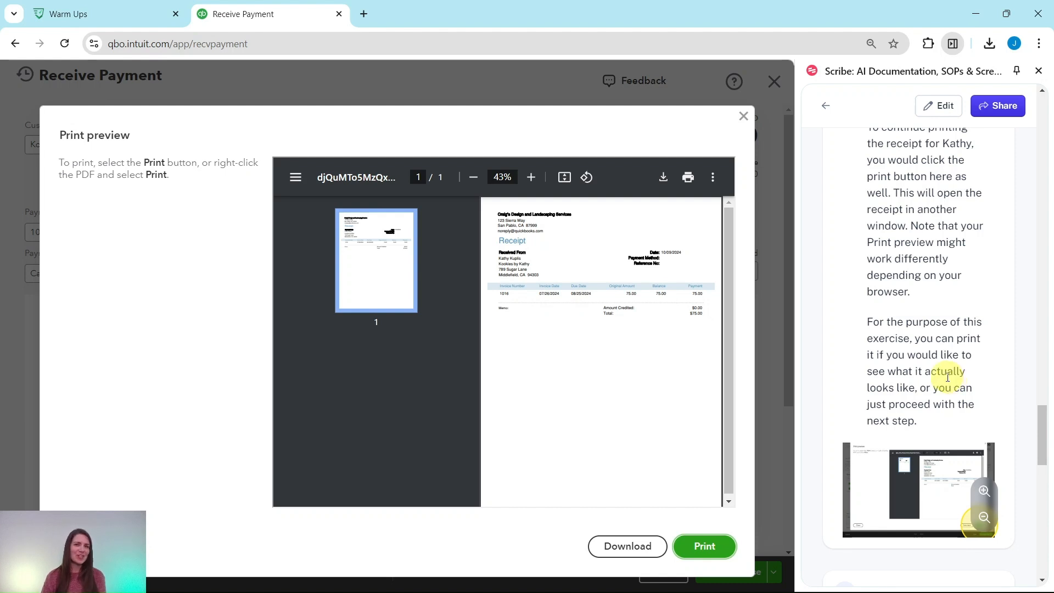
# Close the receipt's print preview, then save and close the $75 payment from Kookies by Kathy
pyautogui.scroll(-4, 946, 377)
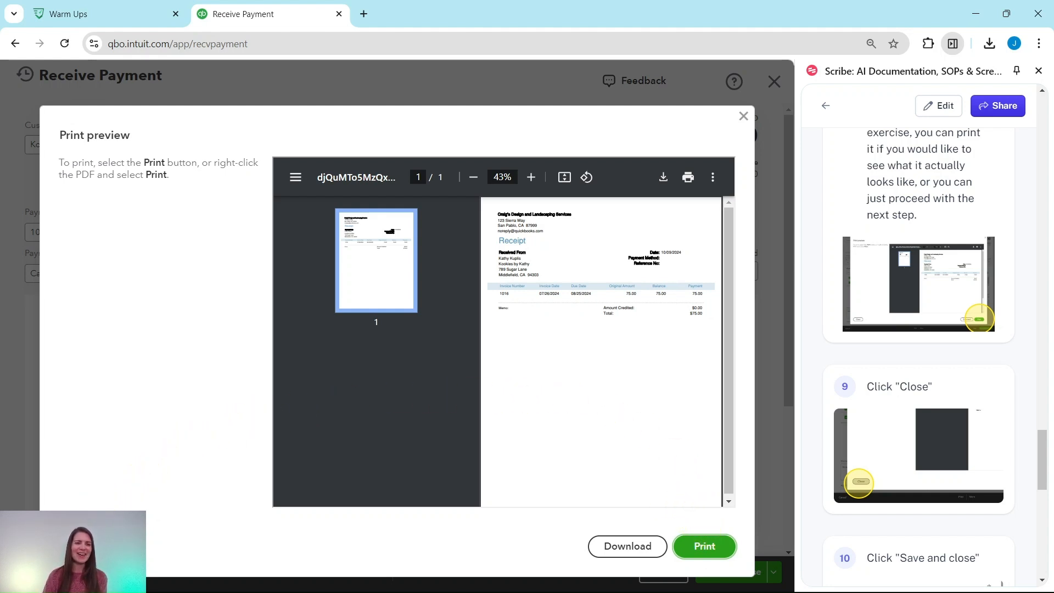
pyautogui.click(84, 546)
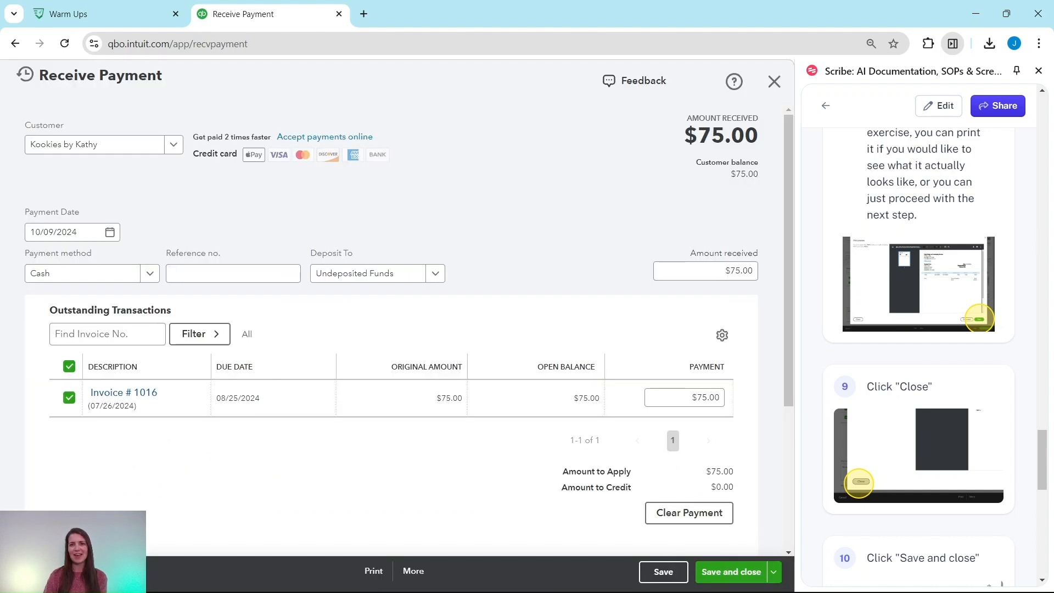
pyautogui.scroll(-10, 882, 442)
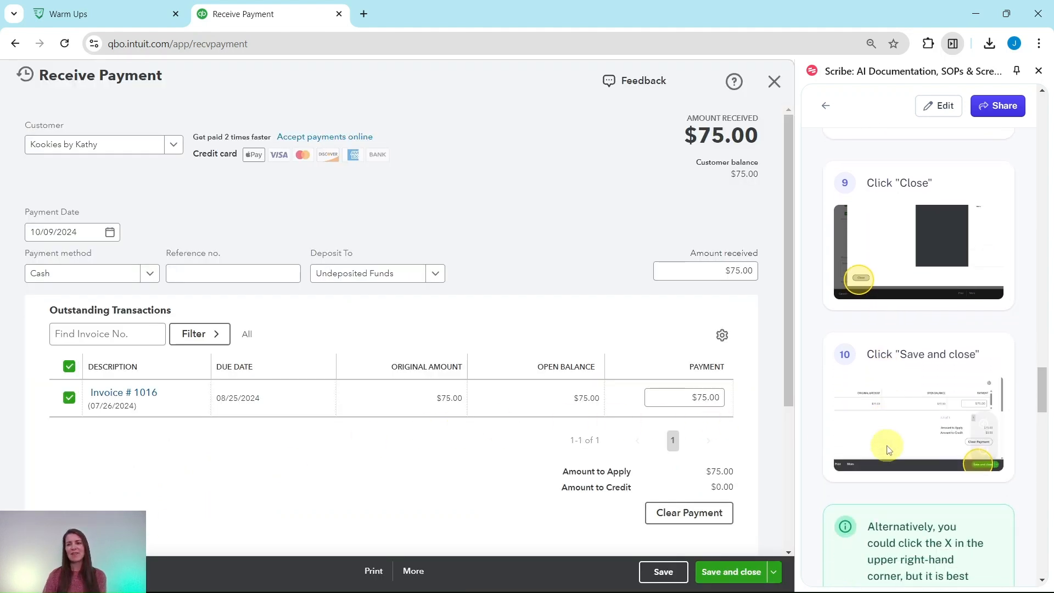
pyautogui.scroll(5, 893, 446)
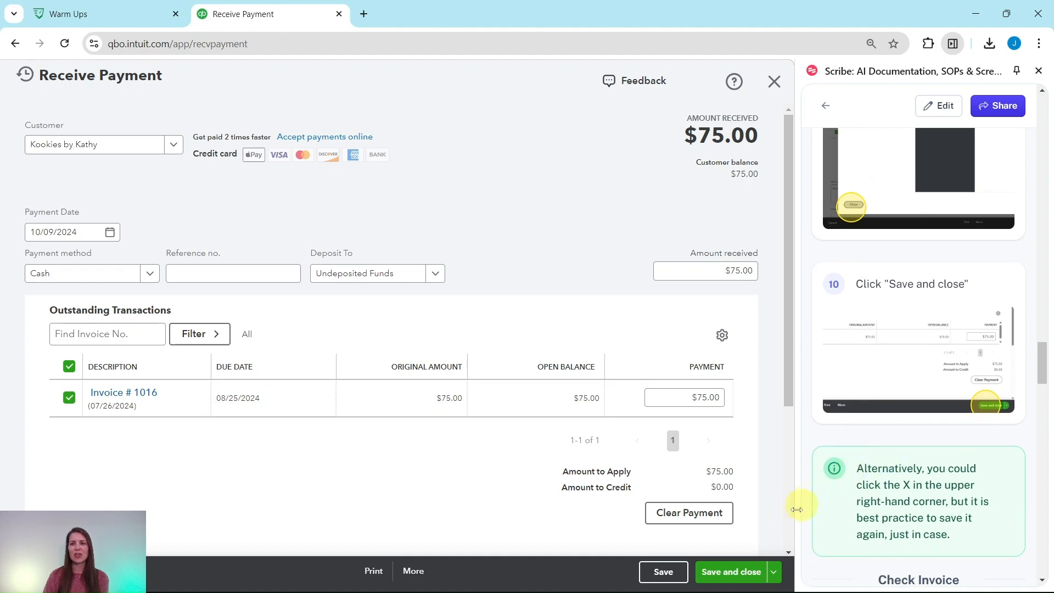
pyautogui.click(778, 570)
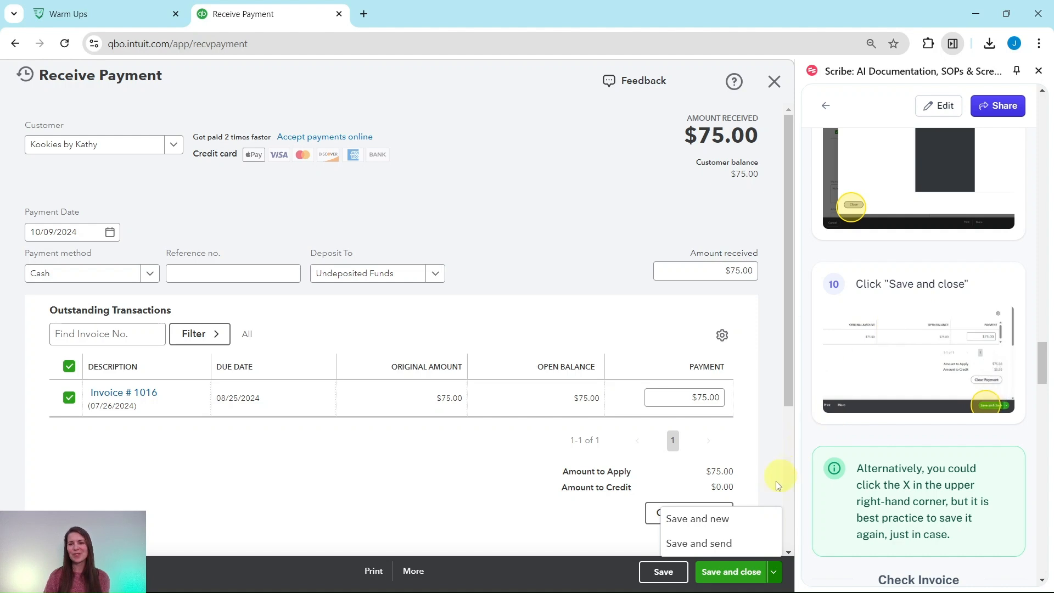
pyautogui.click(732, 572)
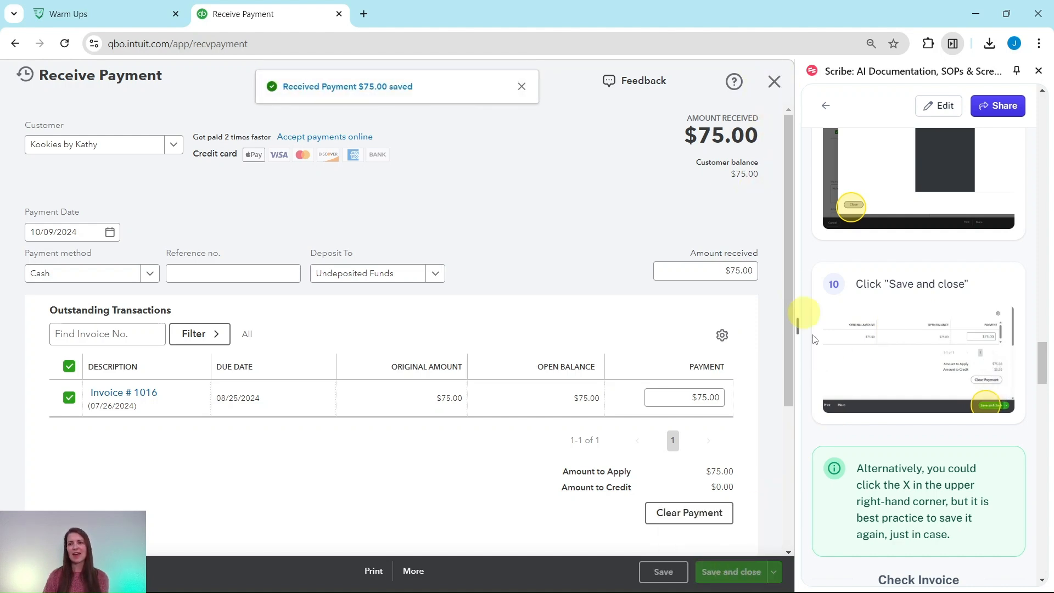
# Read the guide's section on checking invoice activity and open the customer list
pyautogui.scroll(-3, 924, 451)
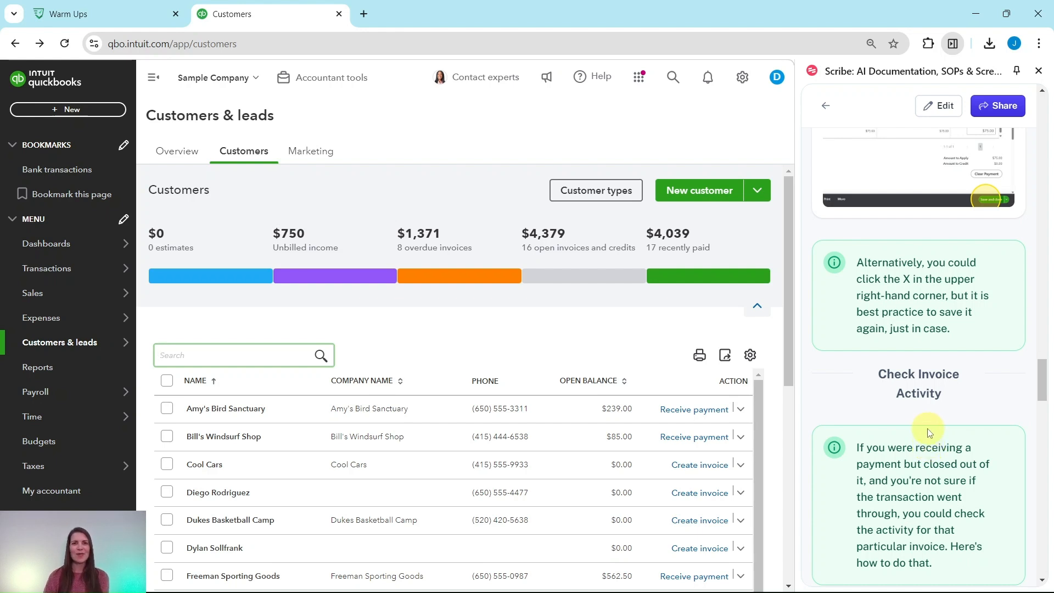
pyautogui.scroll(-3, 928, 431)
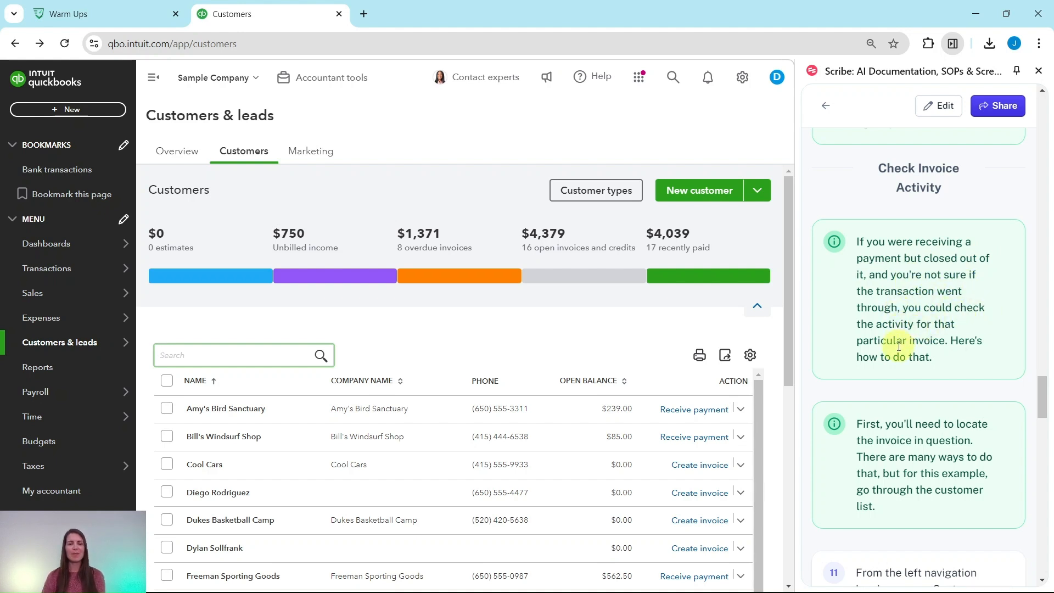
pyautogui.scroll(-4, 936, 337)
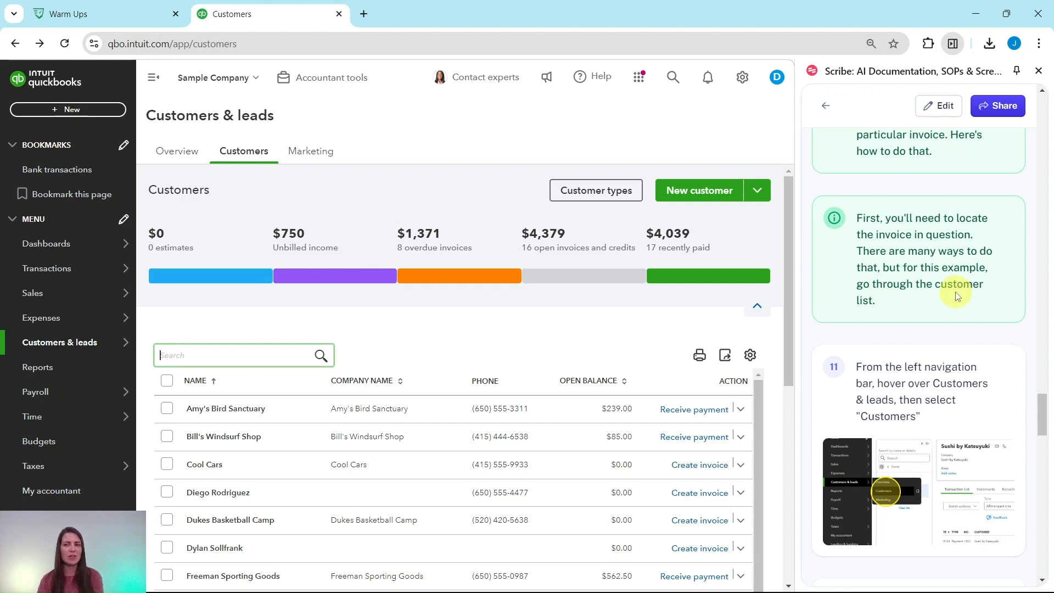
pyautogui.scroll(-4, 958, 296)
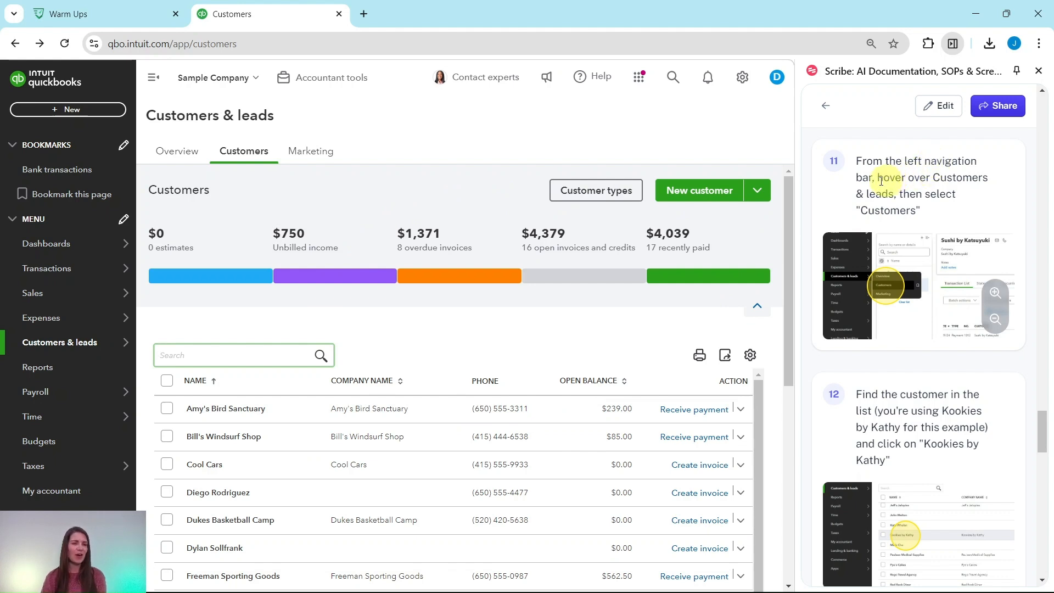
pyautogui.moveTo(98, 340)
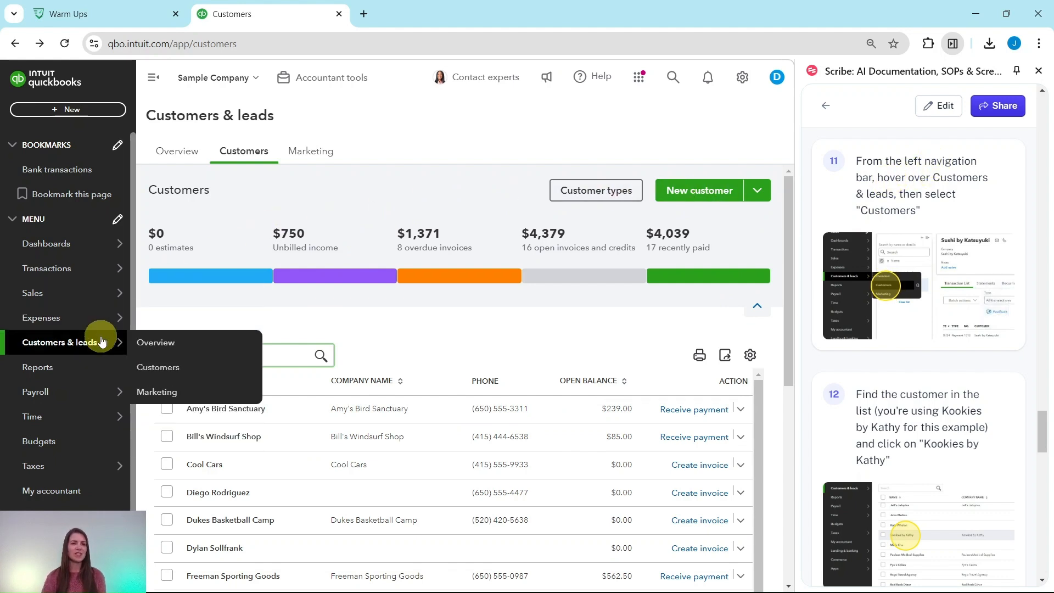
pyautogui.click(174, 368)
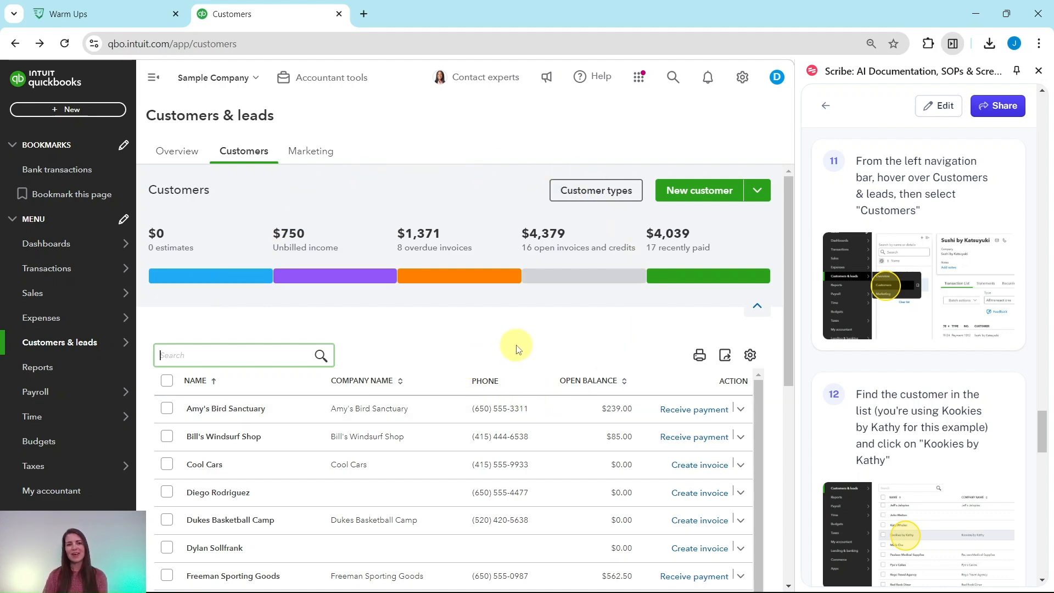
# Find Kookies by Kathy in the customer list and open its customer record
pyautogui.scroll(-6, 516, 348)
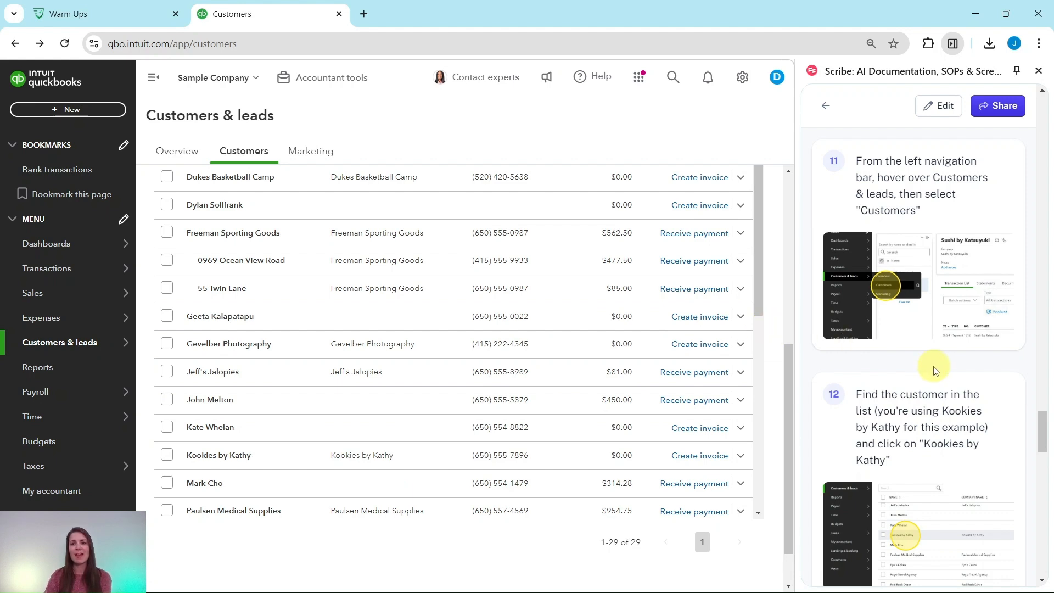
pyautogui.scroll(-2, 930, 367)
pyautogui.scroll(-3, 930, 372)
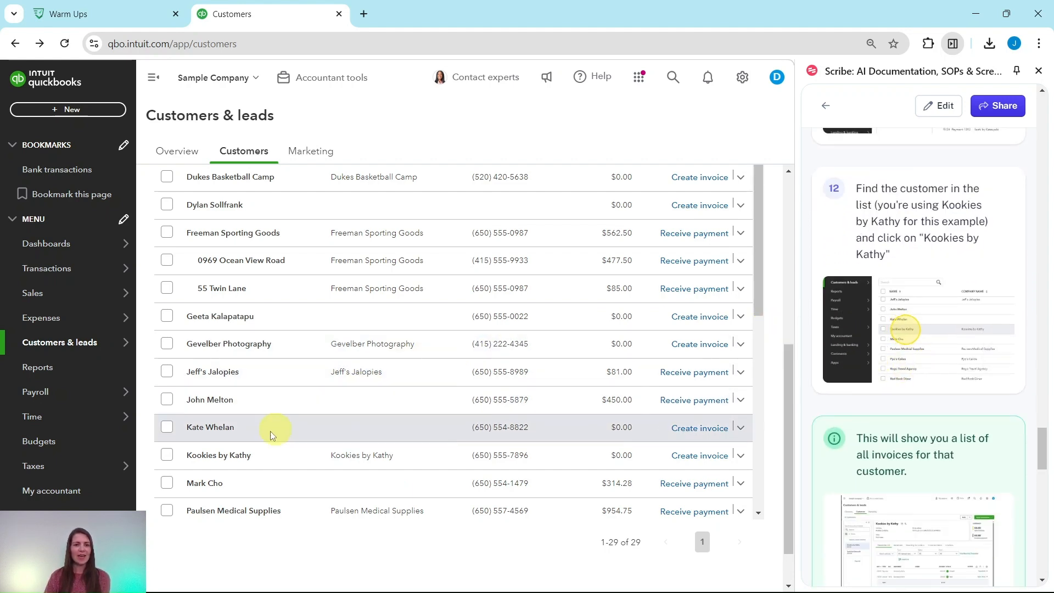
pyautogui.click(249, 455)
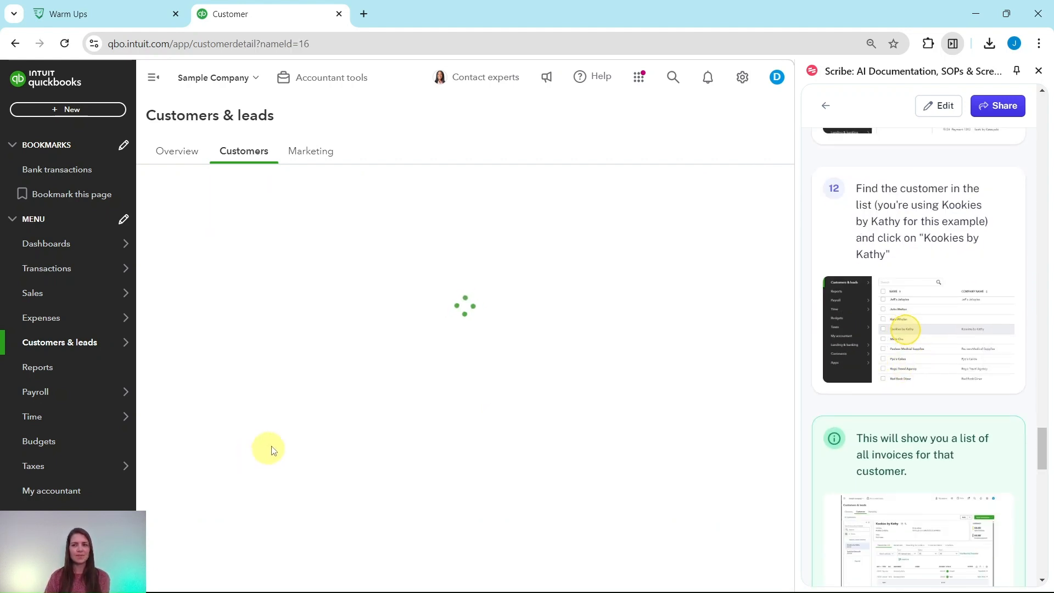
# Dismiss the transaction details tour and collapse the customer search list to give the transaction list more room
pyautogui.scroll(-3, 967, 378)
pyautogui.scroll(-2, 646, 411)
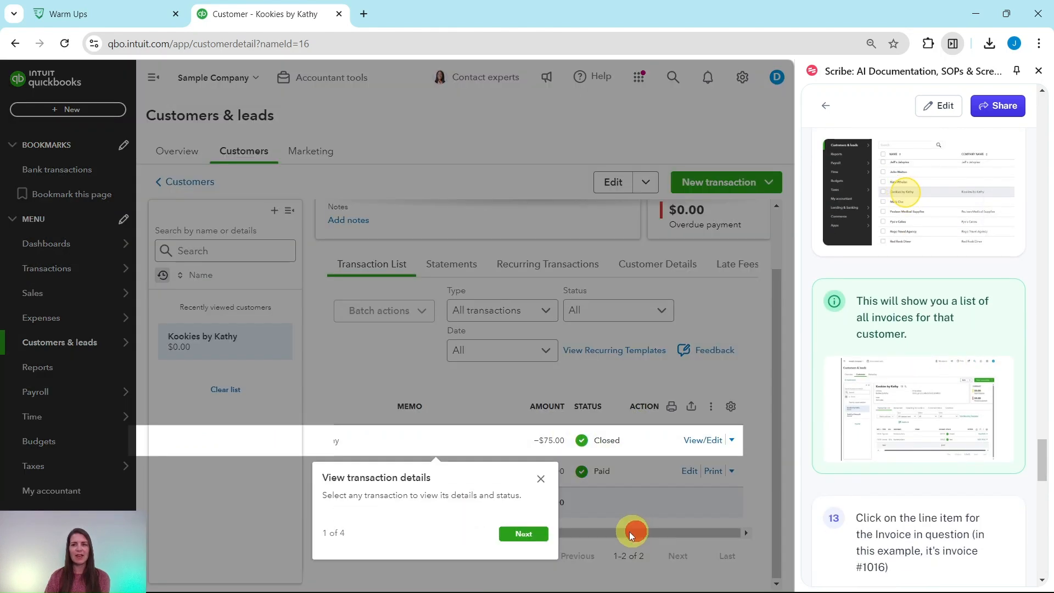
pyautogui.moveTo(629, 531); pyautogui.dragTo(556, 533)
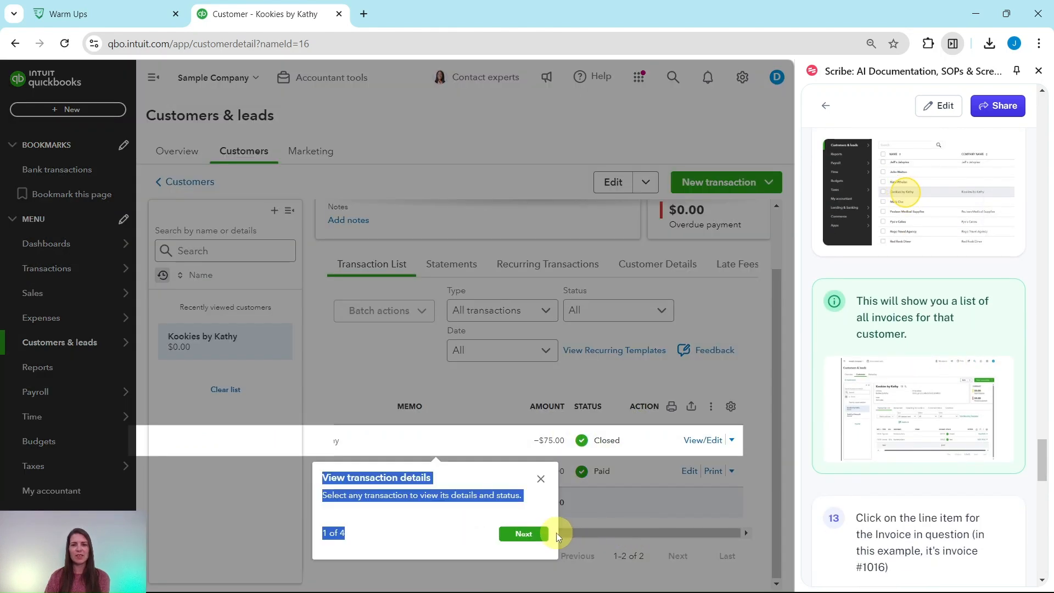
pyautogui.click(542, 482)
pyautogui.moveTo(590, 531); pyautogui.dragTo(414, 545)
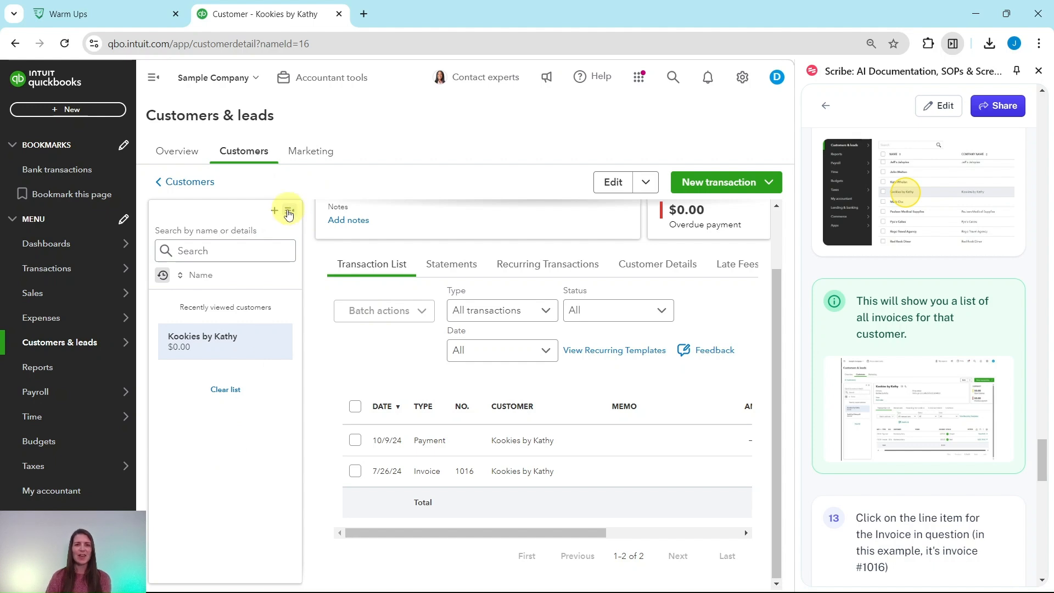
pyautogui.click(289, 211)
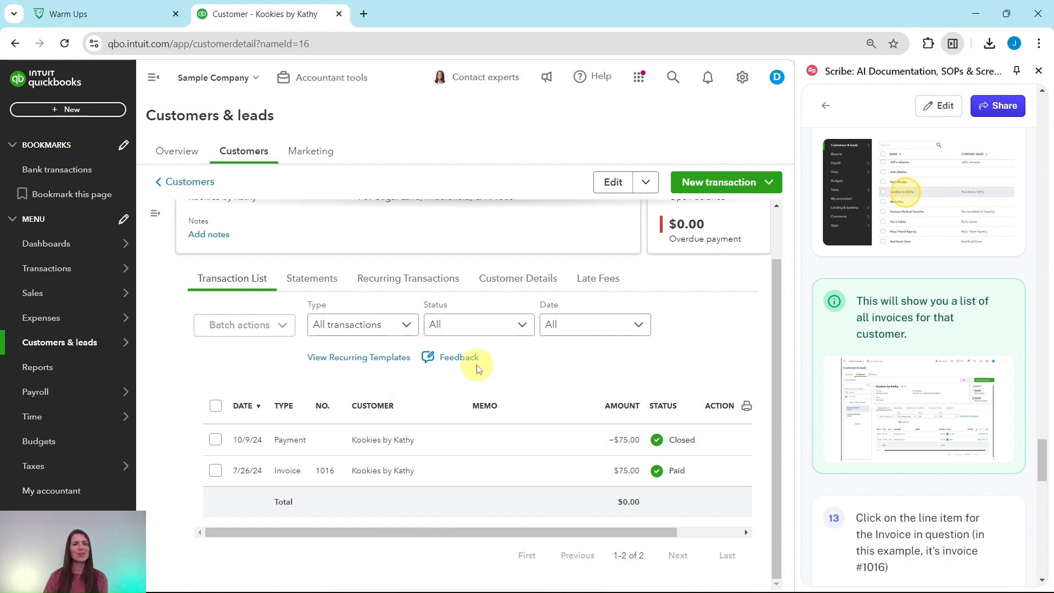
# Open the details of invoice 1016 and review its invoice activity alongside the guide's explanation
pyautogui.scroll(-5, 915, 360)
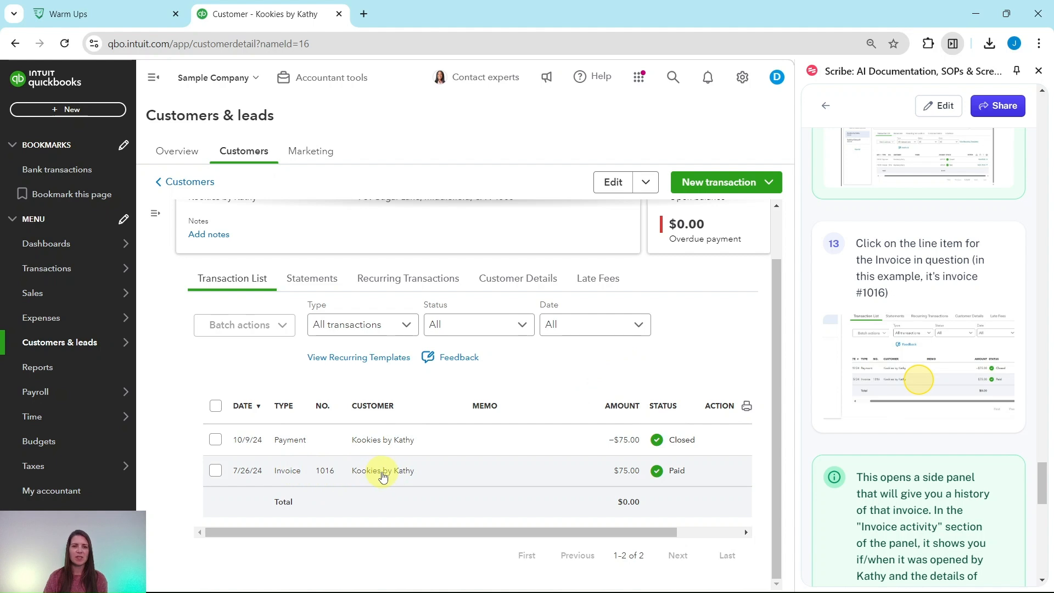
pyautogui.click(382, 476)
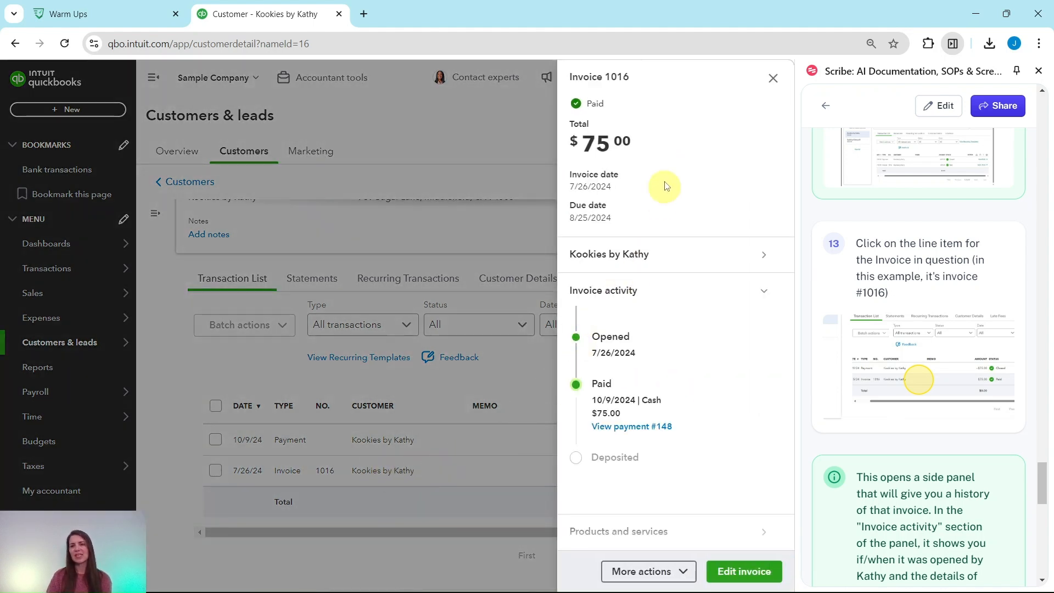
pyautogui.scroll(-5, 922, 378)
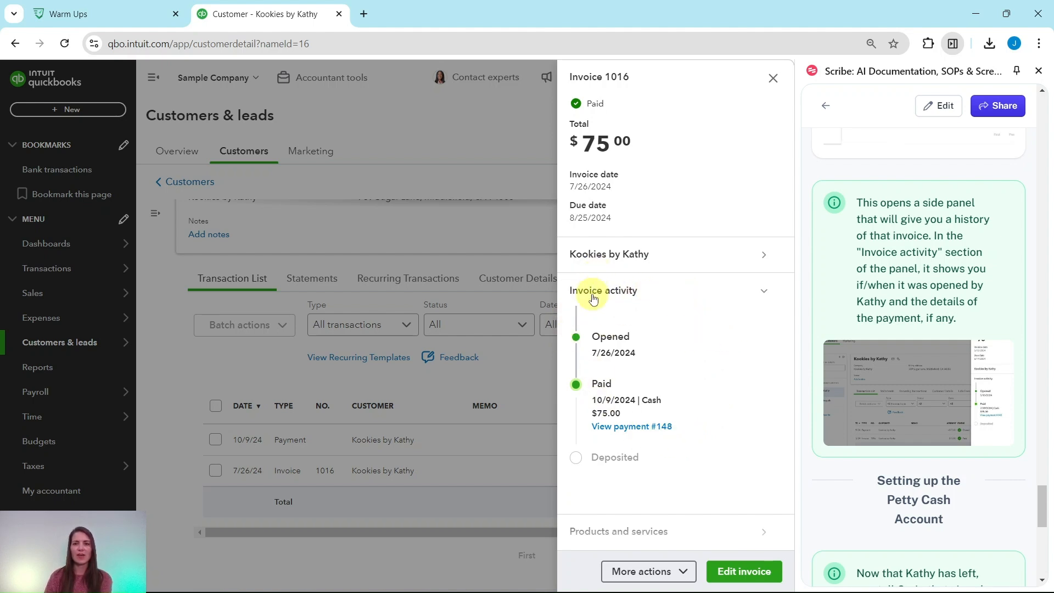
# Read the guide's petty cash account section and its closing notes about the next exercise
pyautogui.scroll(-3, 964, 357)
pyautogui.scroll(-3, 964, 356)
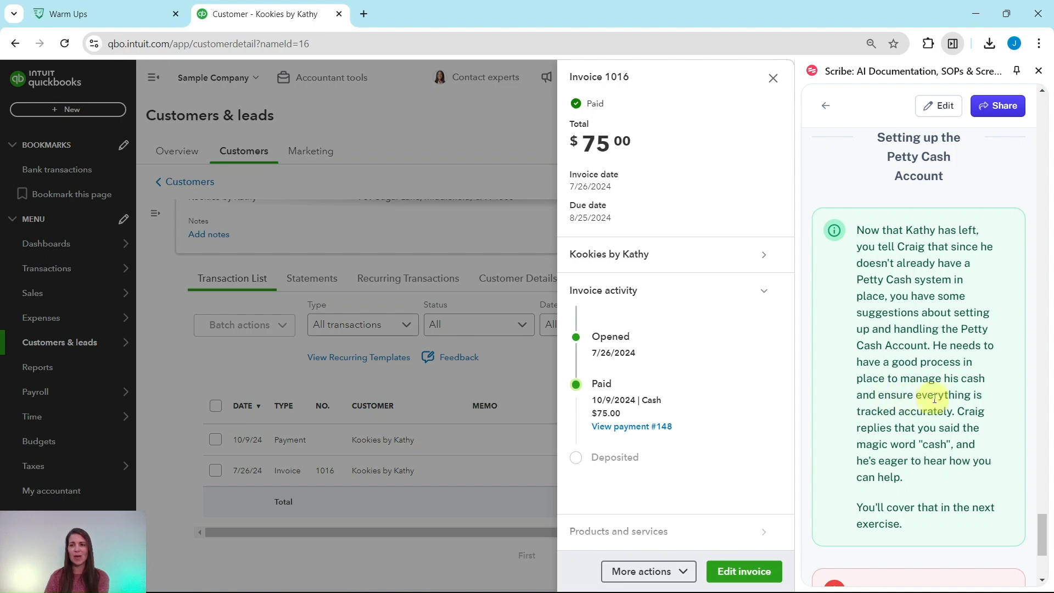
pyautogui.scroll(-1, 939, 398)
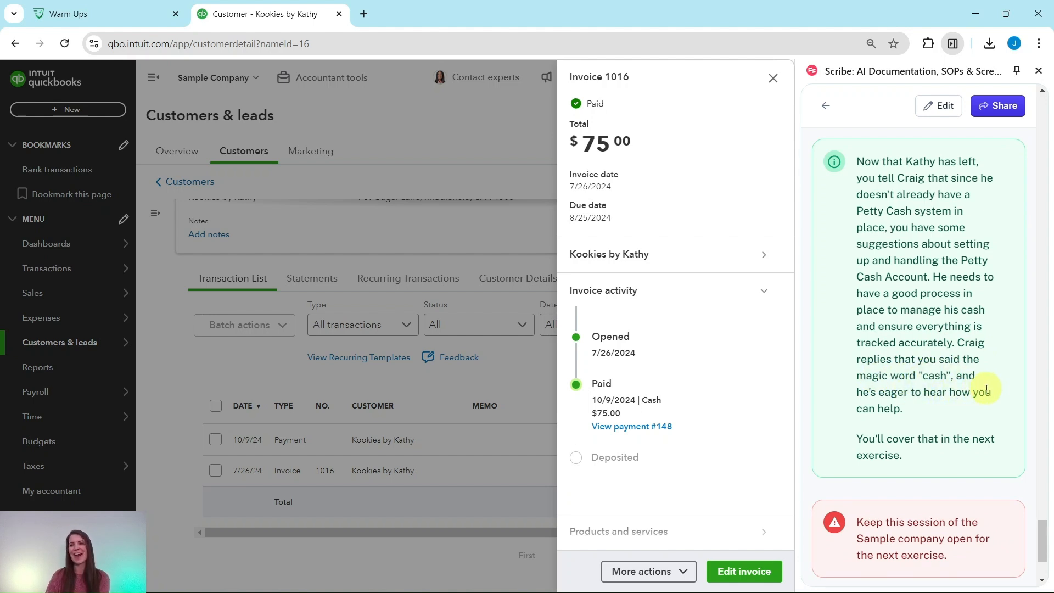
pyautogui.scroll(-1, 875, 420)
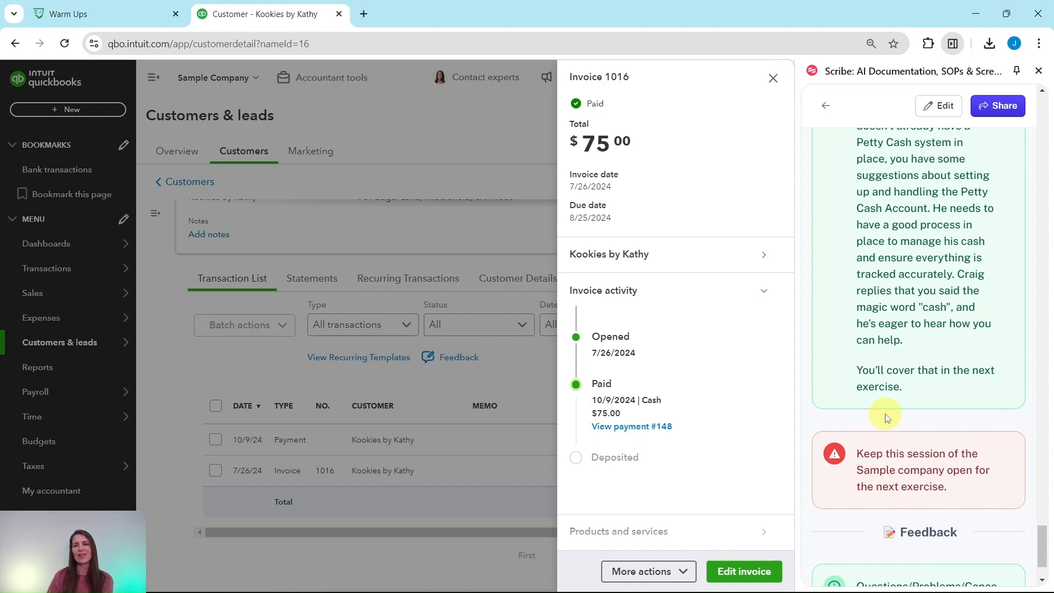